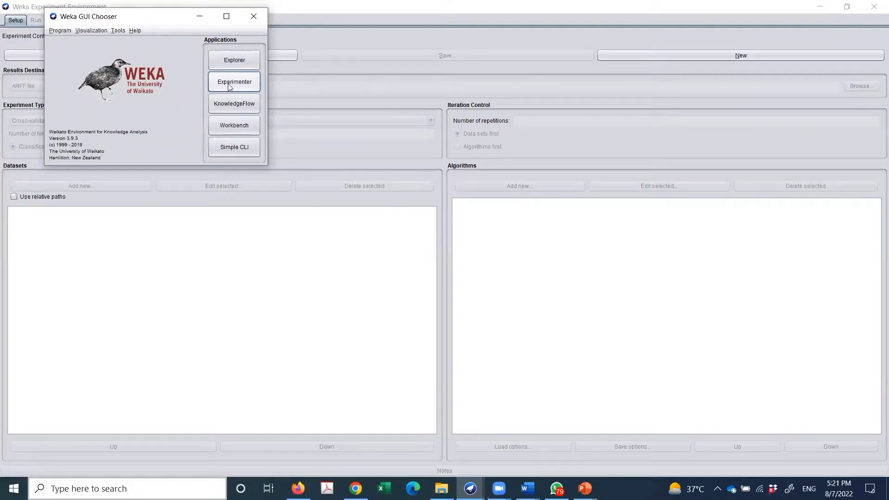
- Start a new experiment in a maximized Experimenter window and set its results destination to a CSV file
click(233, 87)
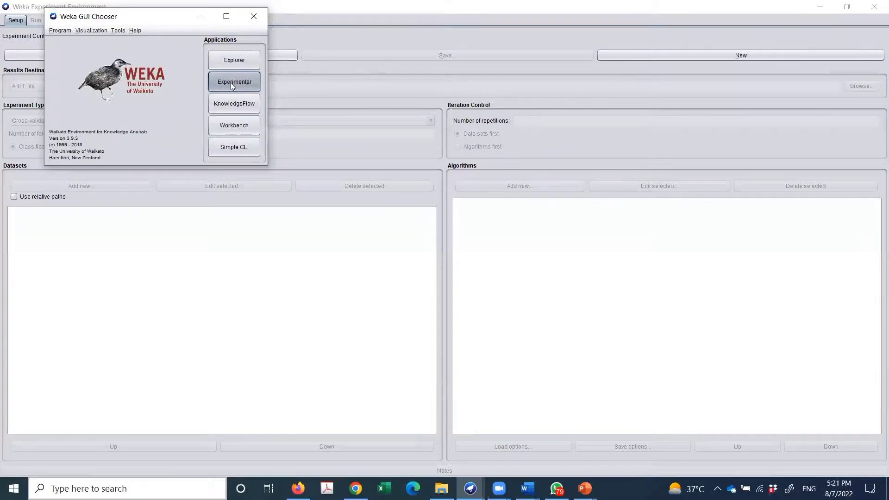
click(252, 16)
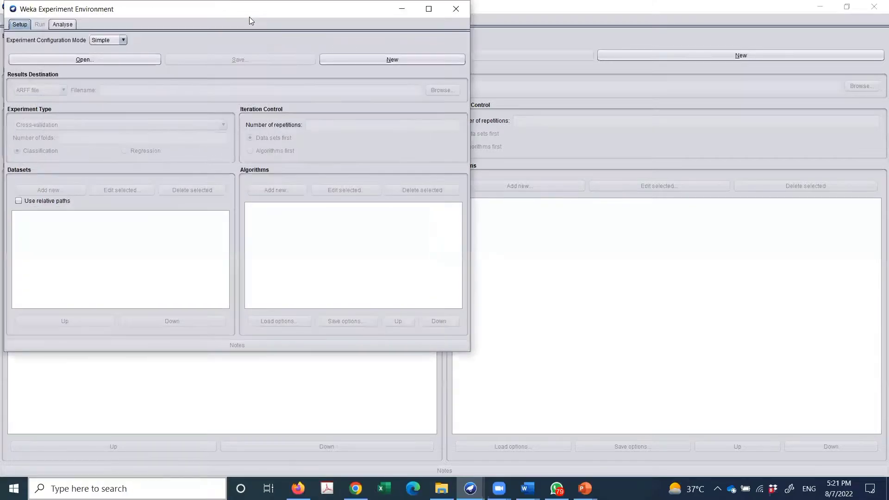
click(429, 9)
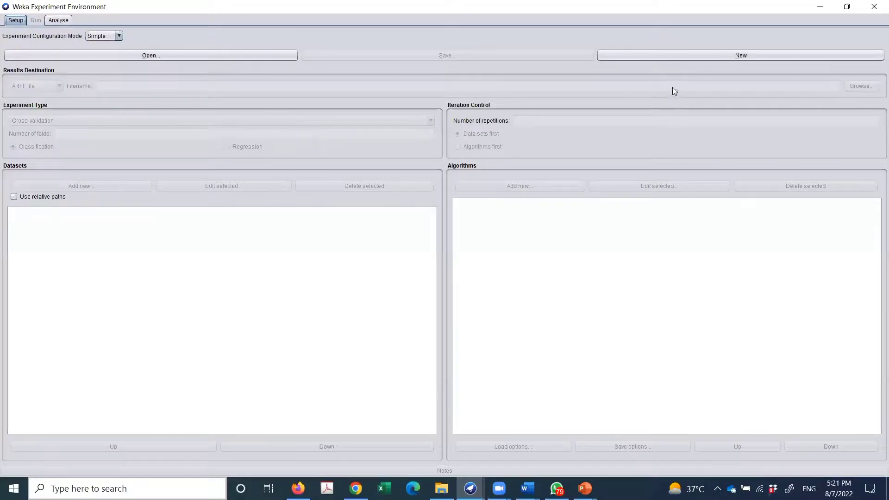
click(690, 55)
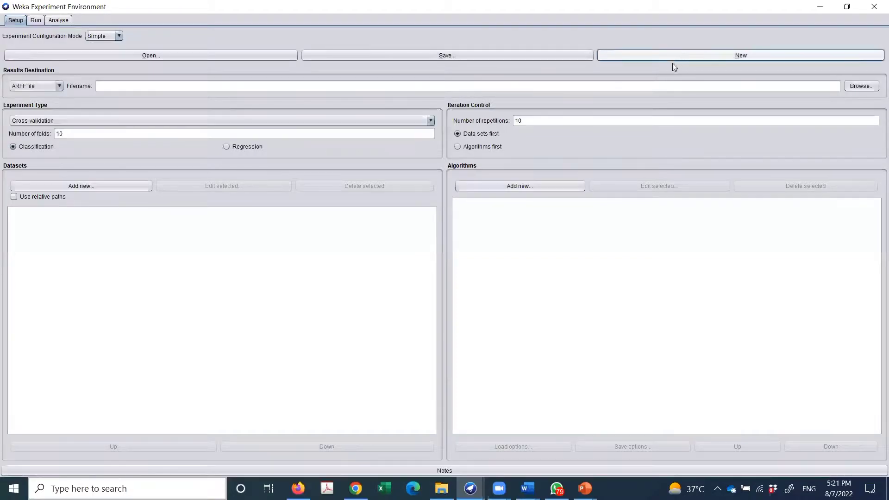
click(48, 87)
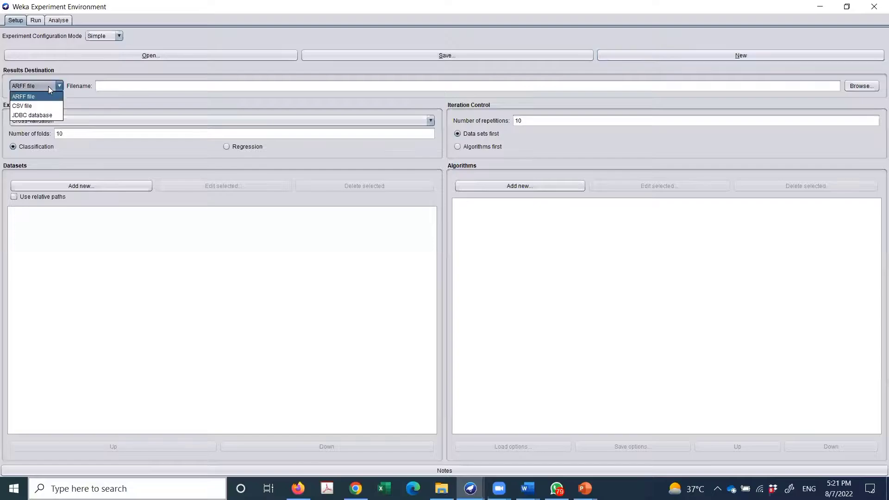
click(24, 106)
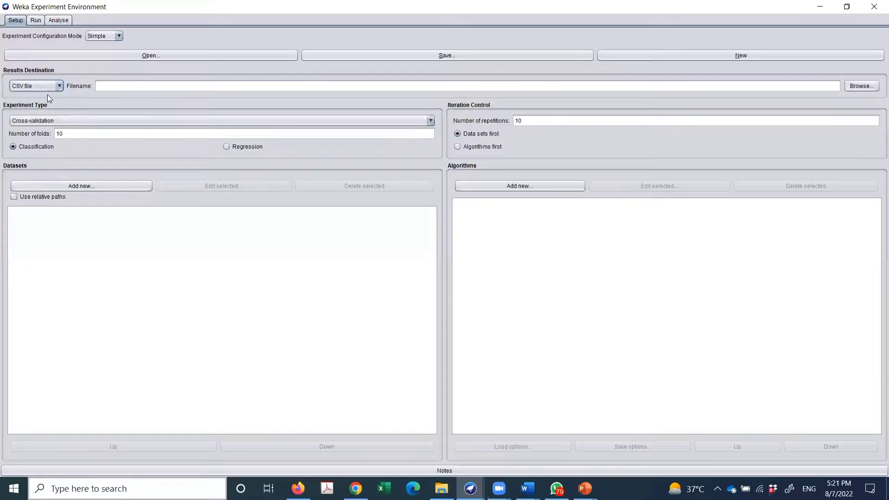
click(854, 88)
click(354, 206)
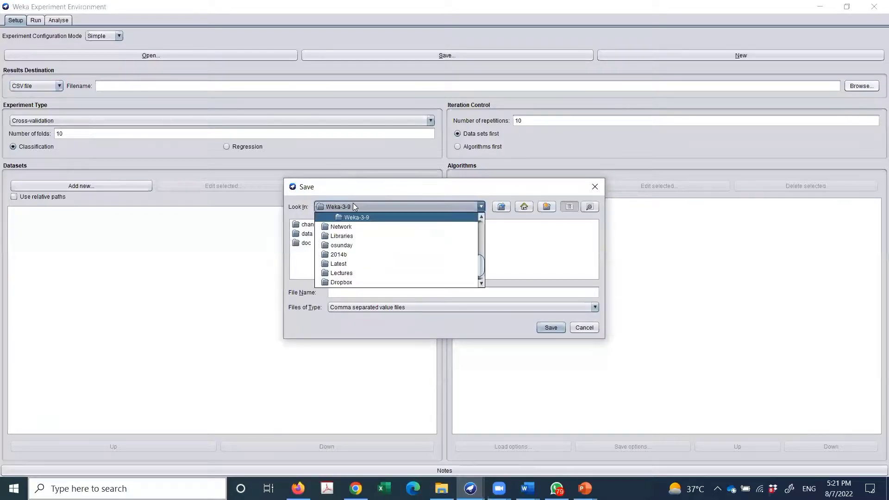
scroll(347, 271, up, 1)
scroll(346, 271, up, 1)
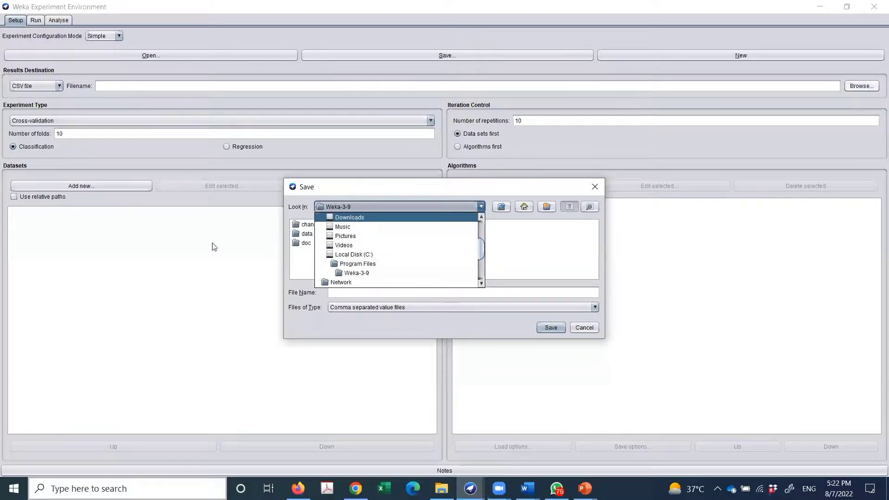
click(497, 294)
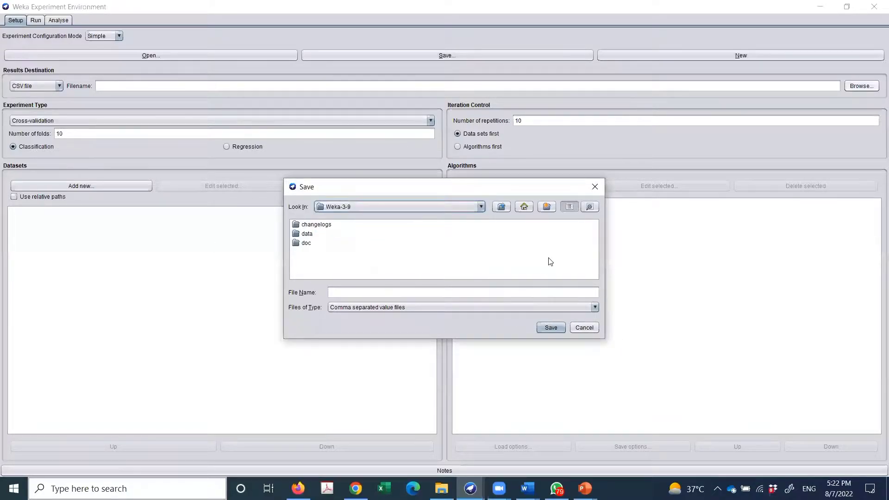
click(594, 187)
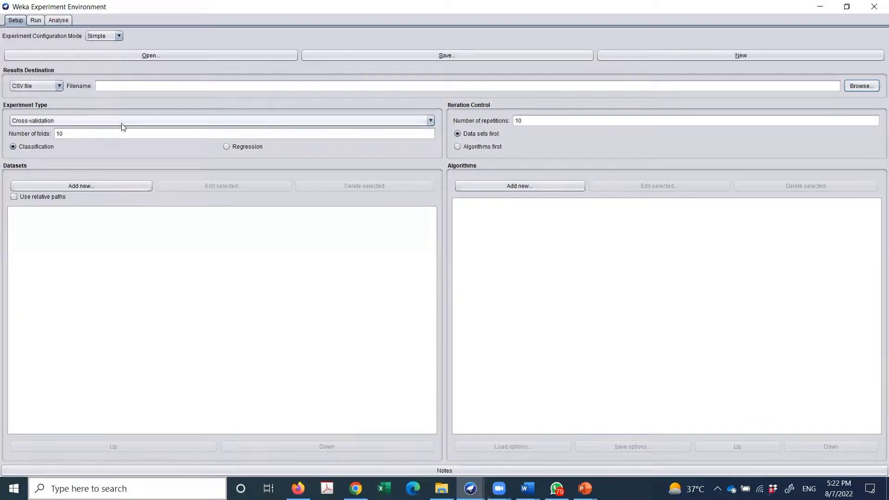
click(40, 80)
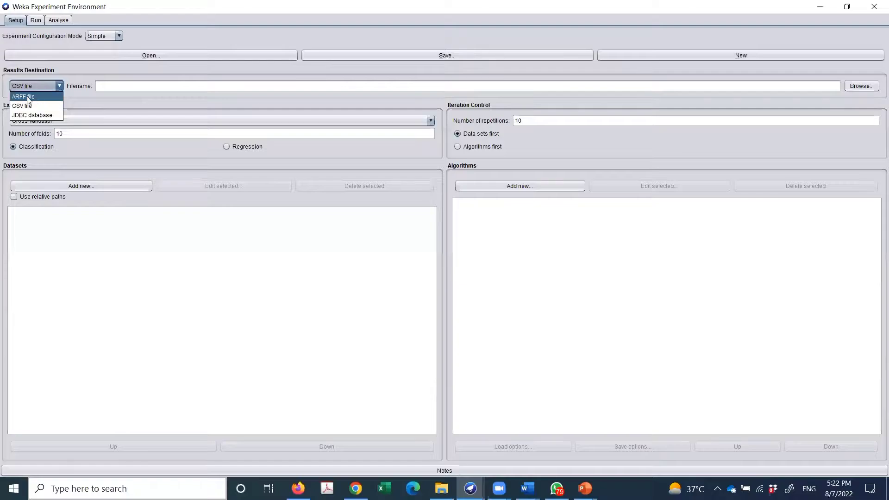
click(52, 101)
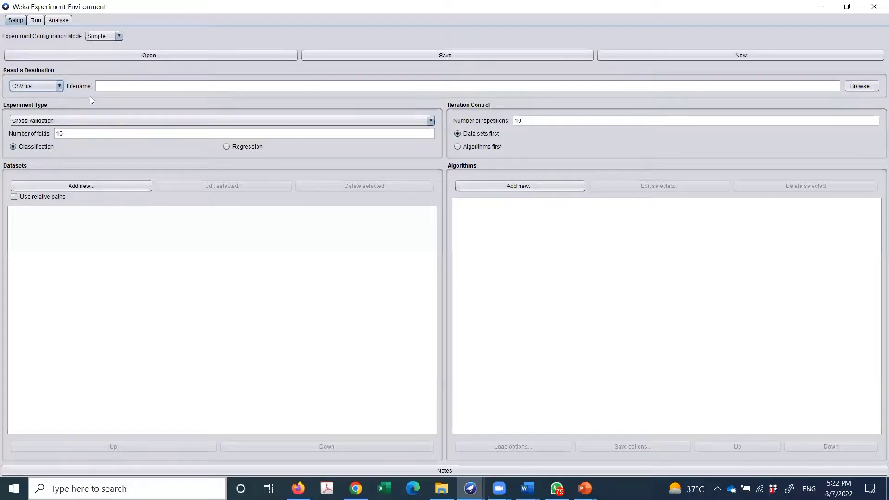
- Browse for the results file location and open the "weka-2022 summer school" folder inside Documents > weka exp
click(856, 88)
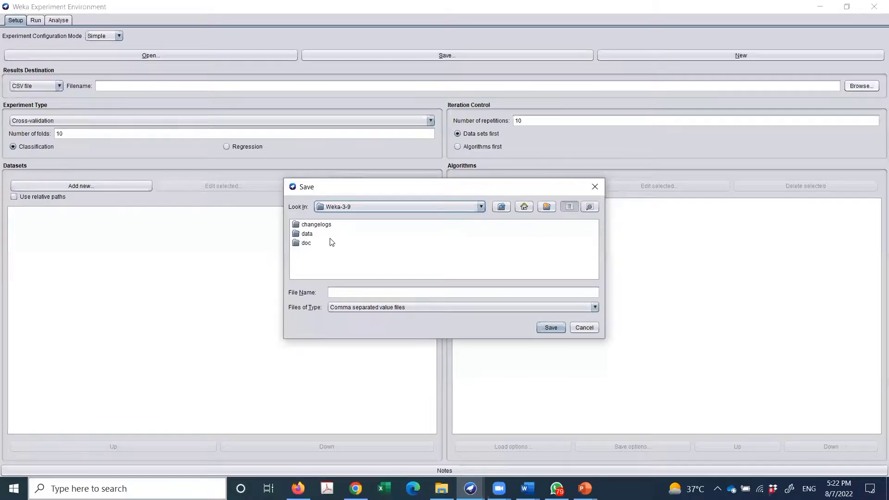
click(481, 207)
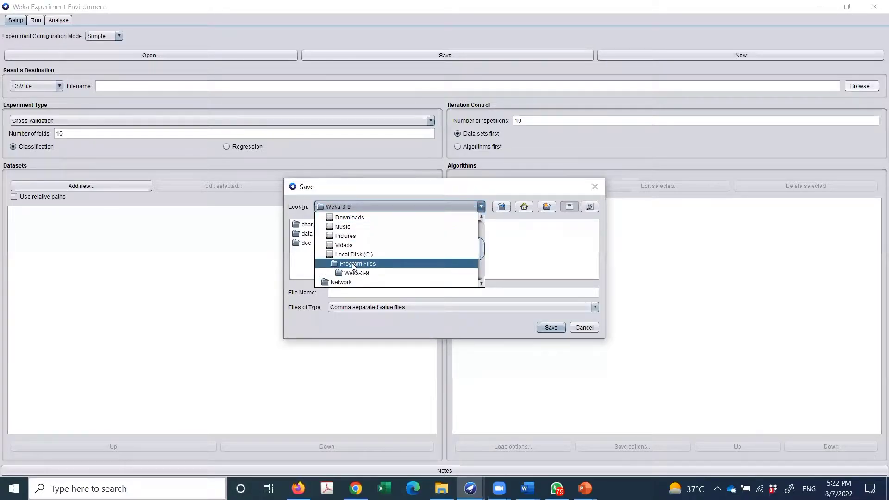
scroll(351, 270, down, 1)
scroll(350, 273, up, 3)
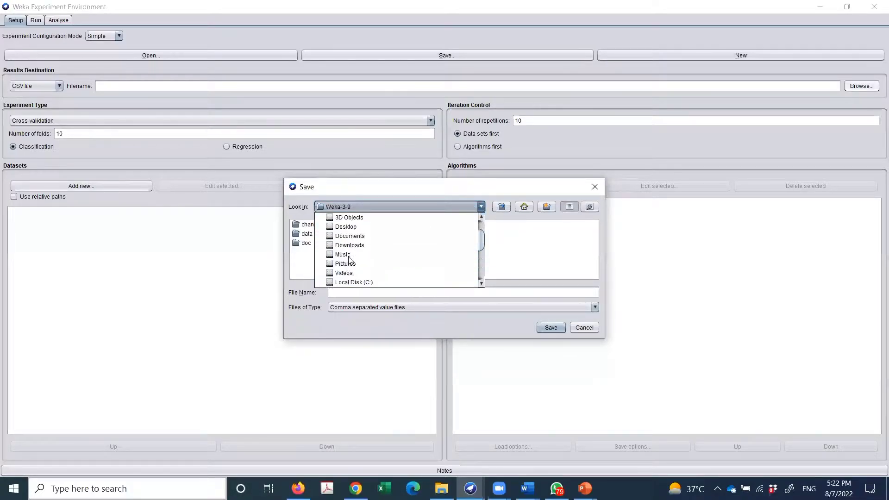
click(352, 263)
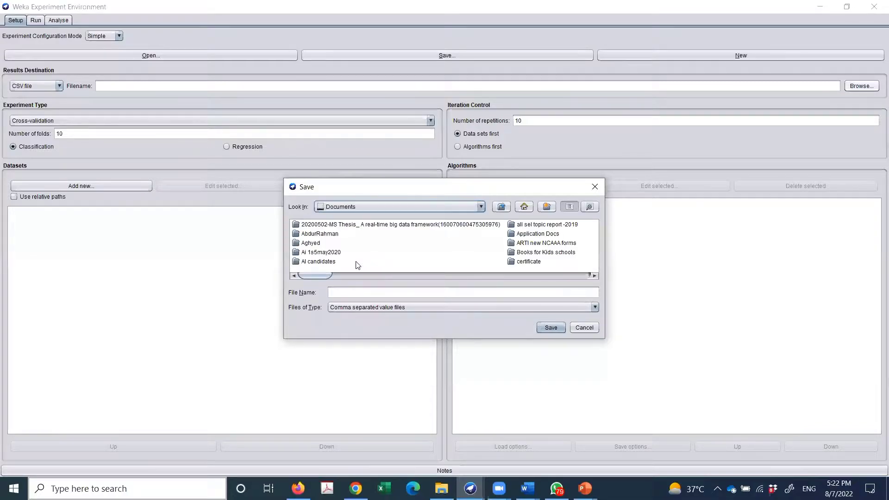
click(314, 234)
scroll(304, 252, right, 2)
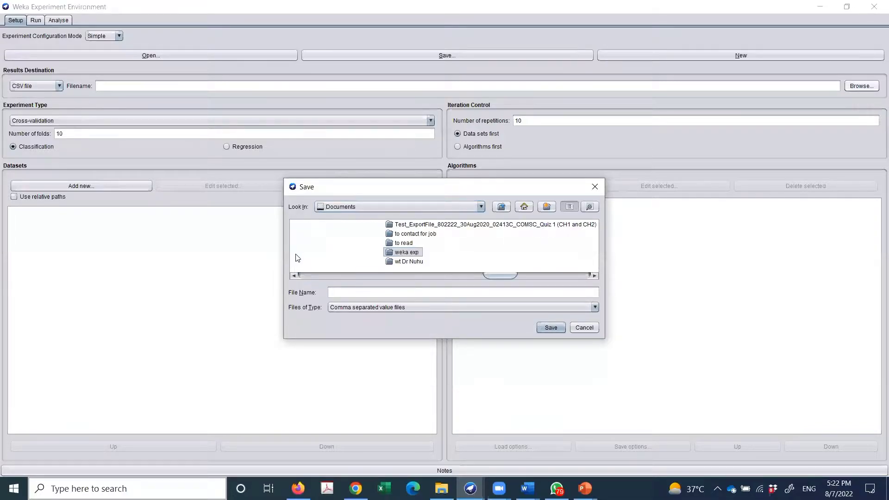
click(401, 252)
double_click(401, 253)
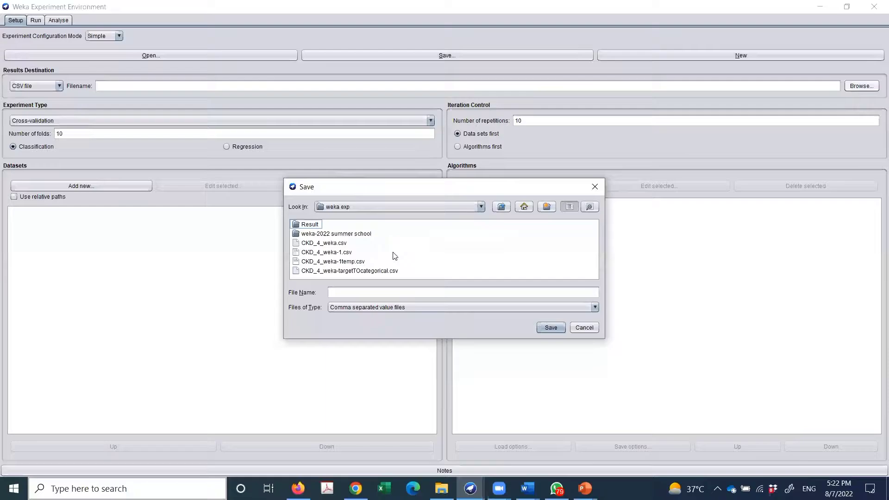
double_click(336, 234)
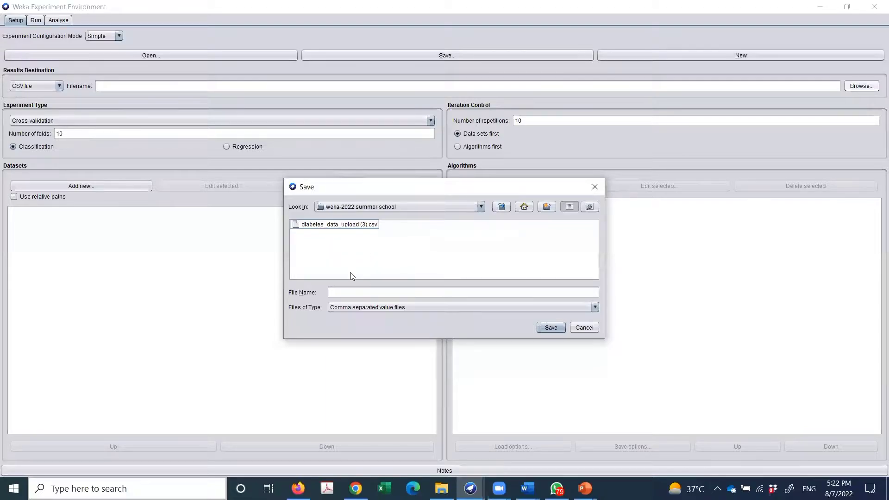
- Name the results file RESULT1 and save it as the experiment's results destination
click(343, 291)
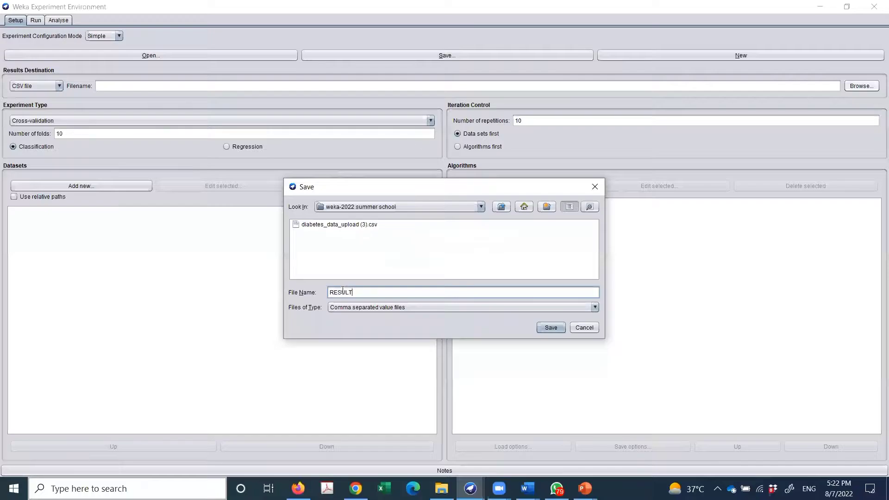
text(RESULT1)
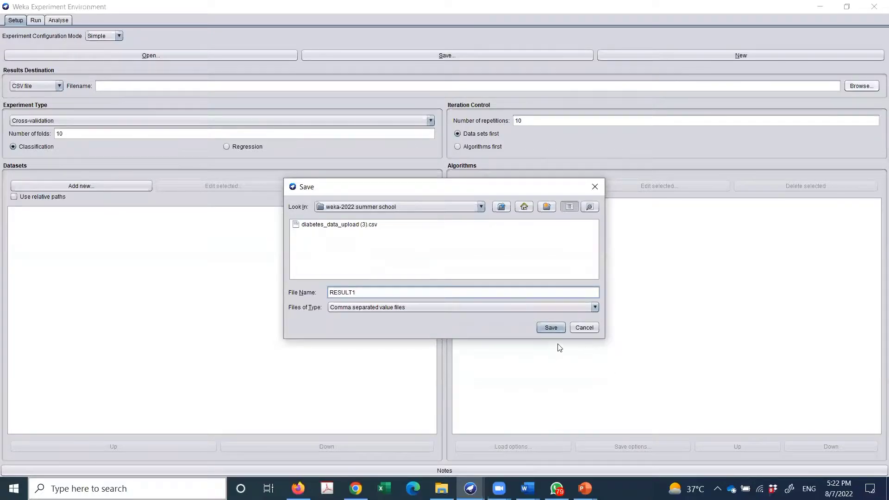
click(547, 327)
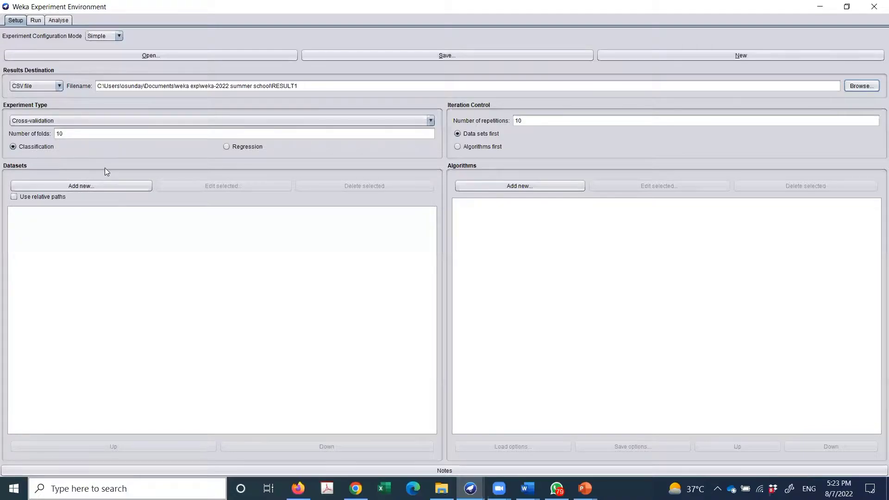
- Start adding a dataset and browse to the "weka-2022 summer school" folder inside Documents > weka exp
click(83, 186)
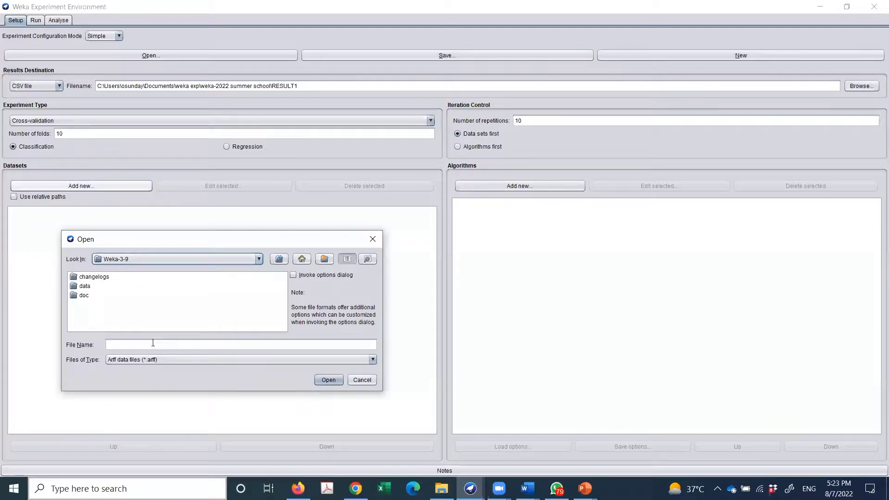
click(200, 259)
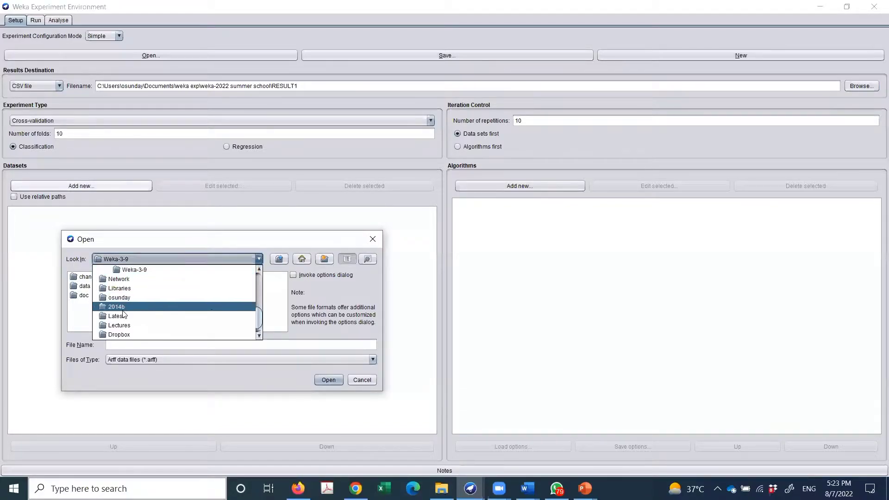
scroll(124, 315, up, 5)
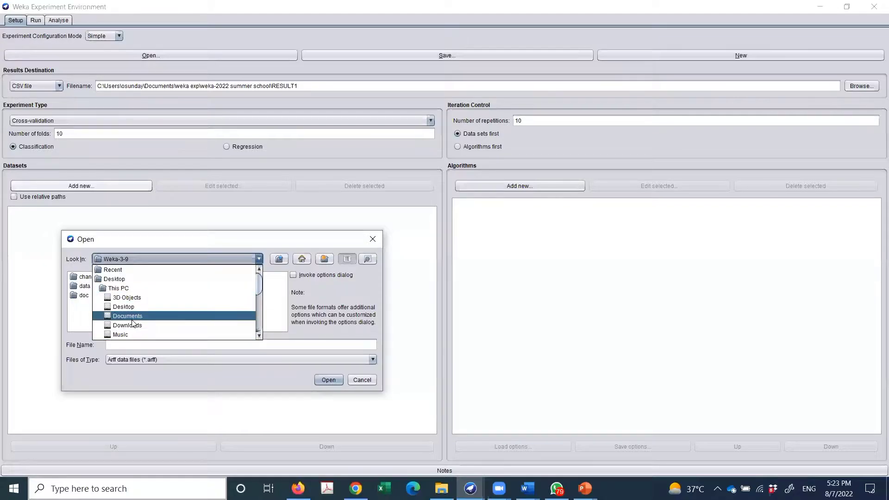
click(132, 320)
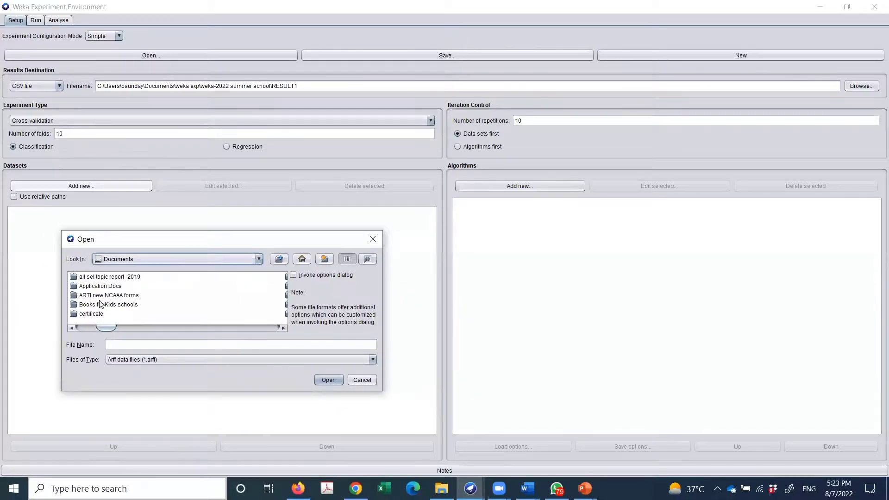
click(99, 297)
key(w)
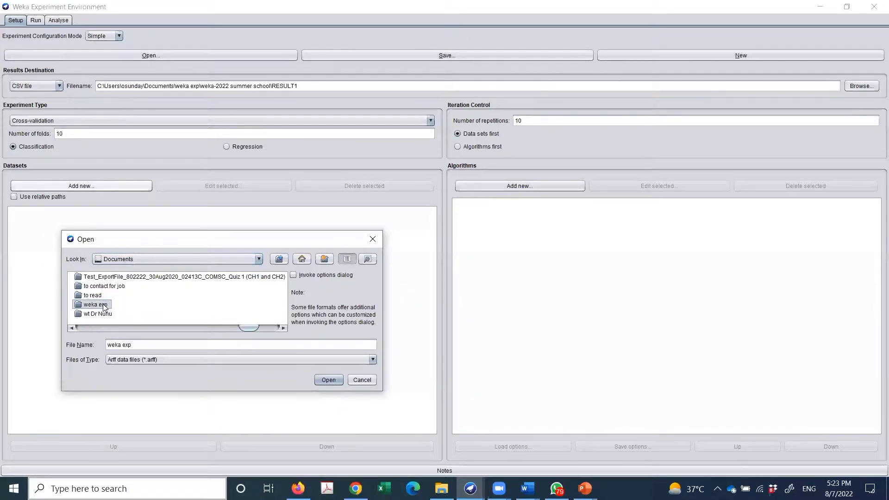
double_click(95, 304)
double_click(103, 287)
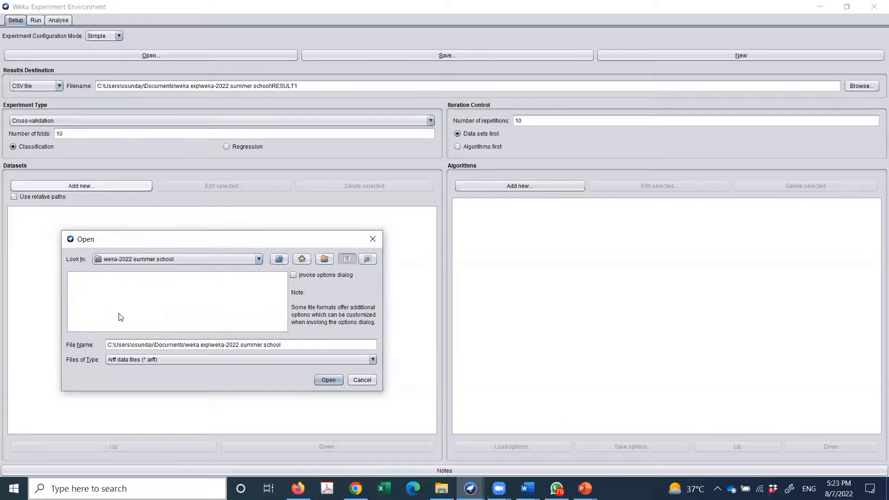
- Filter the files to CSV data files and add "diabetes_data_upload (3).csv" as the experiment's dataset
click(116, 360)
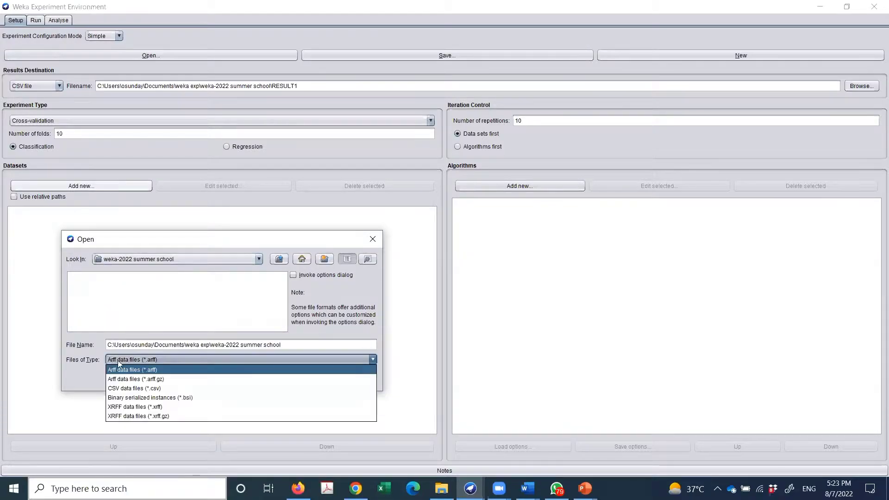
click(139, 297)
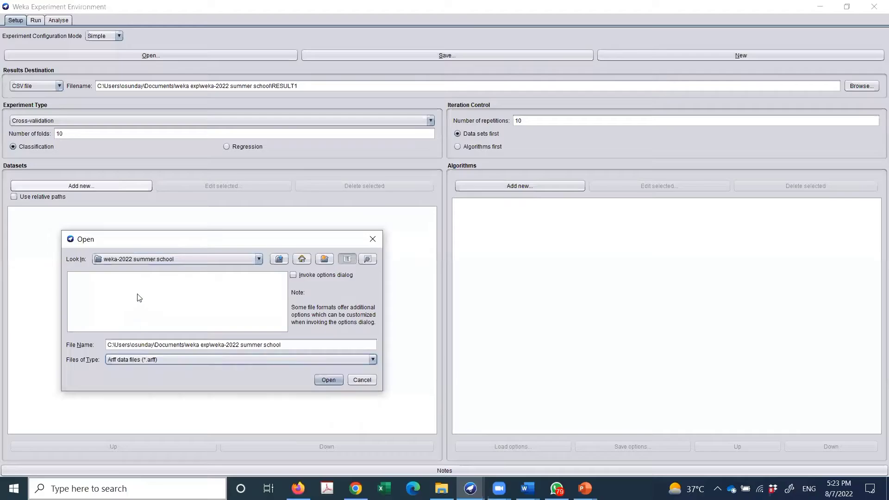
click(133, 360)
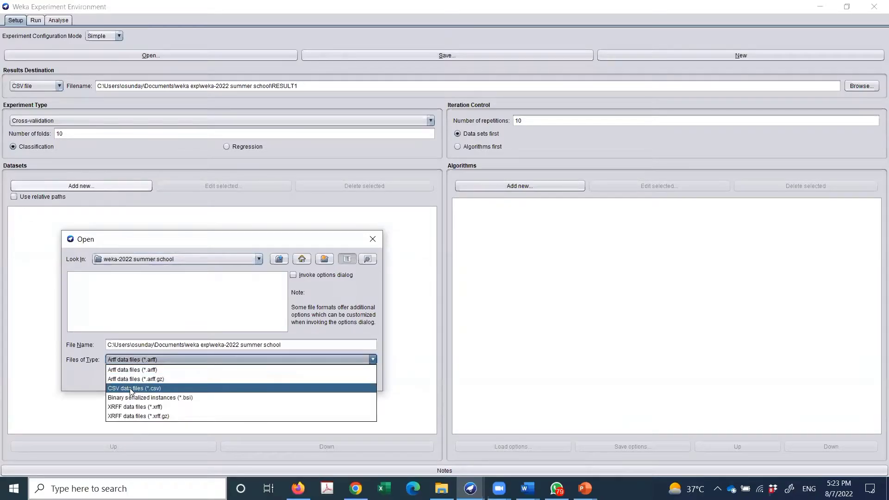
click(131, 386)
click(110, 278)
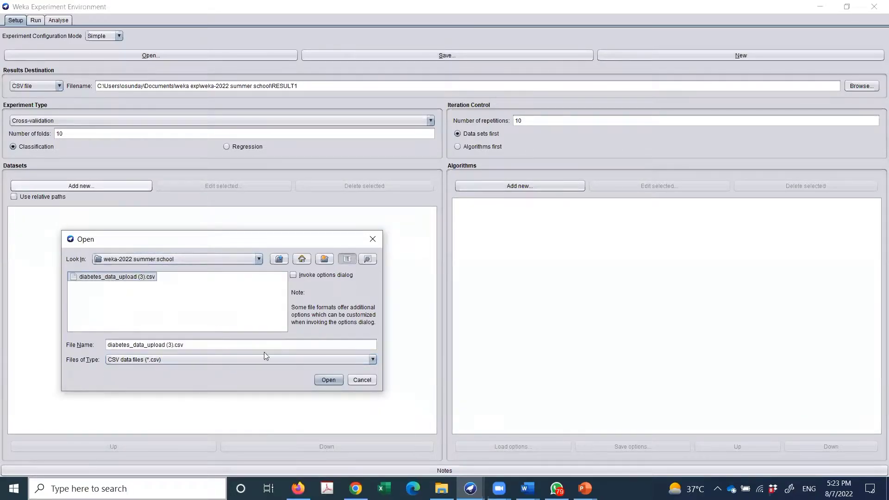
click(325, 380)
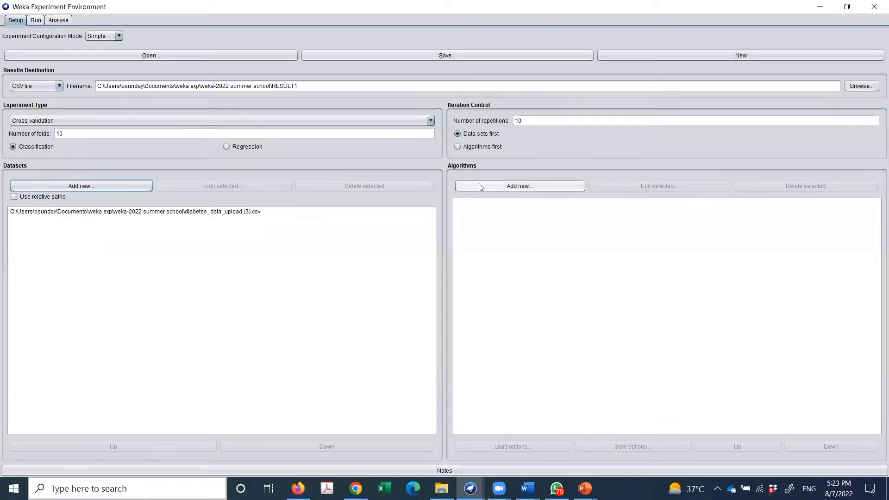
- Add the lazy IBk (K-nearest neighbours) classifier with KNN 1 and Euclidean distance to the experiment's algorithms
click(519, 186)
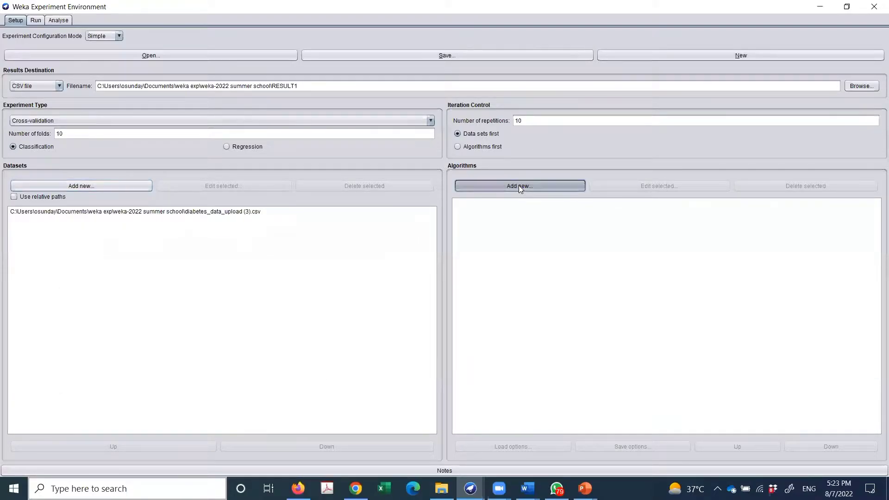
click(346, 170)
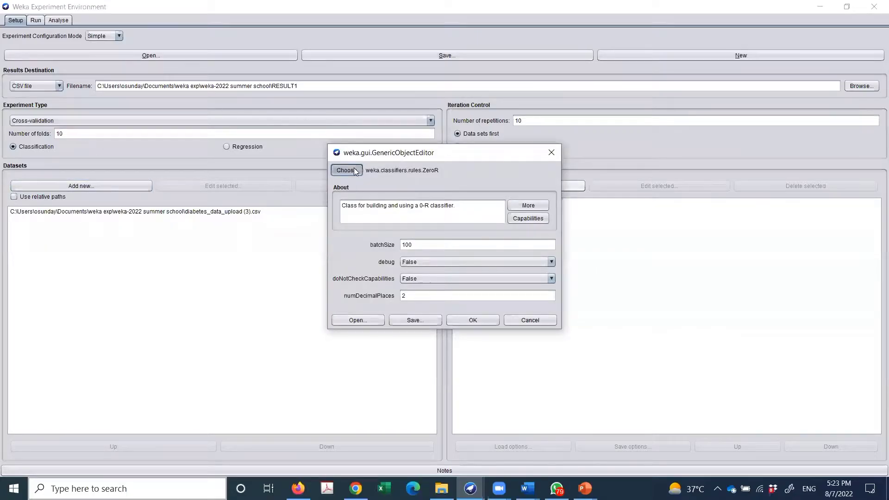
click(352, 208)
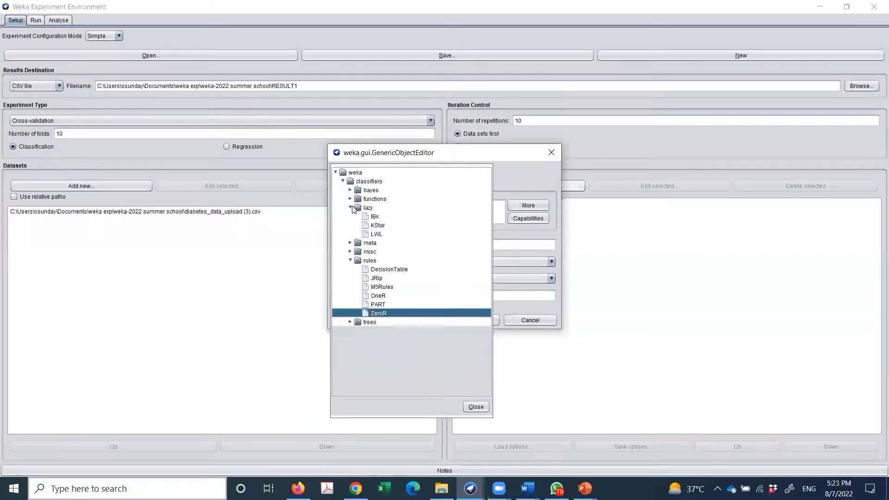
click(375, 217)
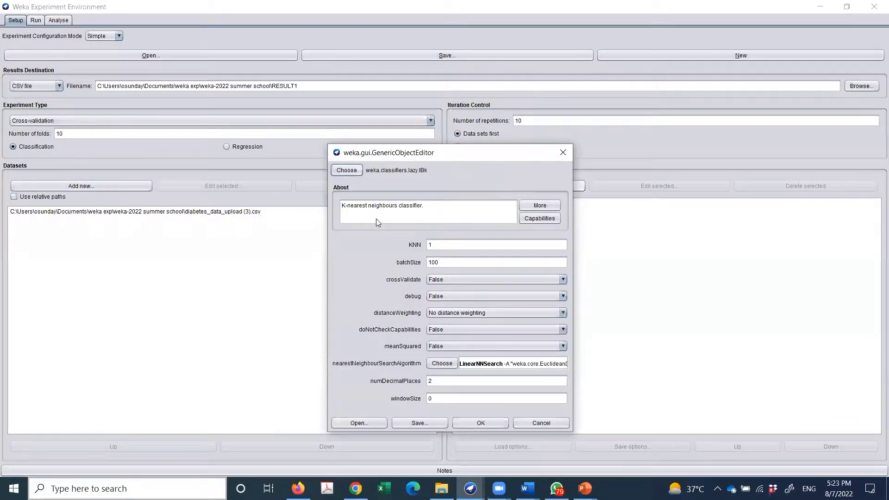
click(437, 243)
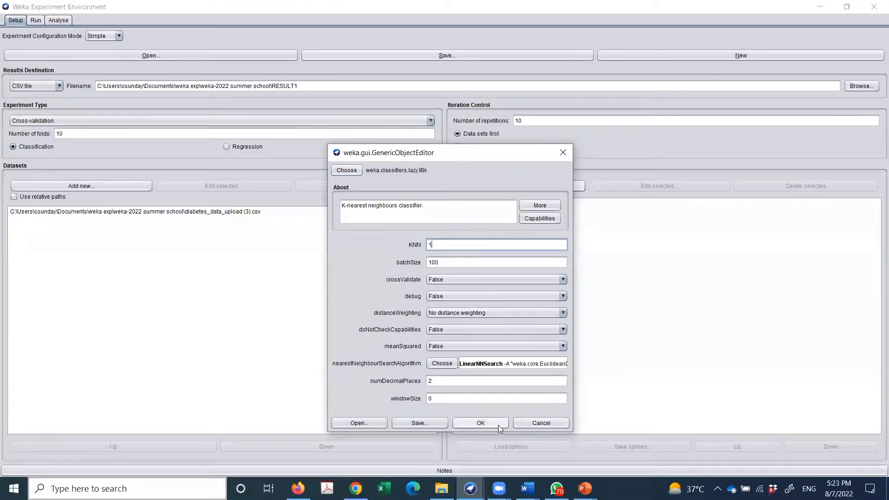
click(481, 423)
click(628, 226)
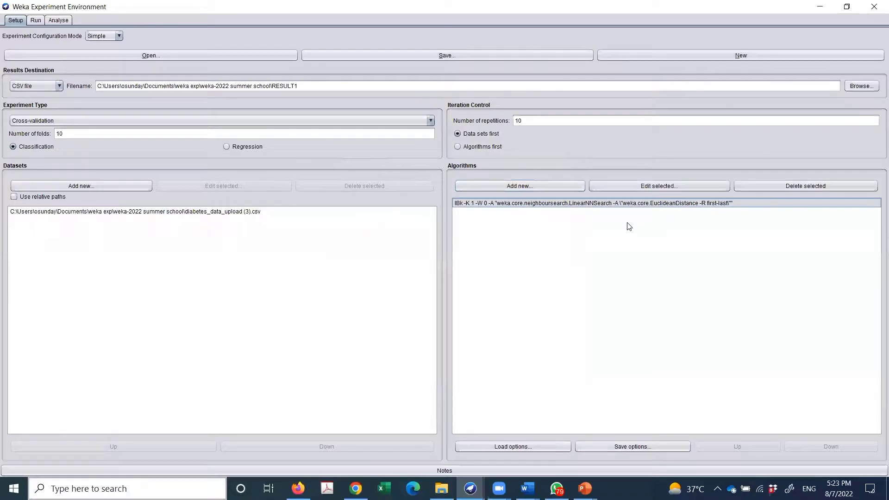
- Add a second IBk classifier to the algorithms with KNN set to 3
click(532, 186)
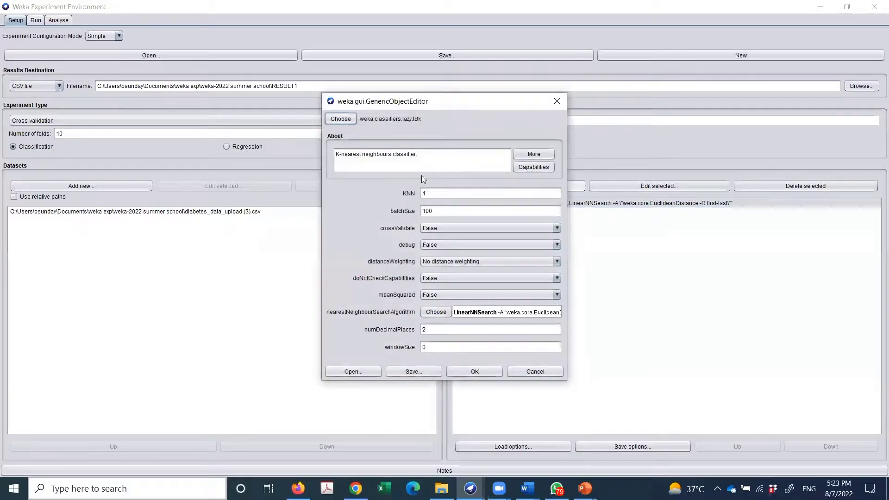
double_click(427, 195)
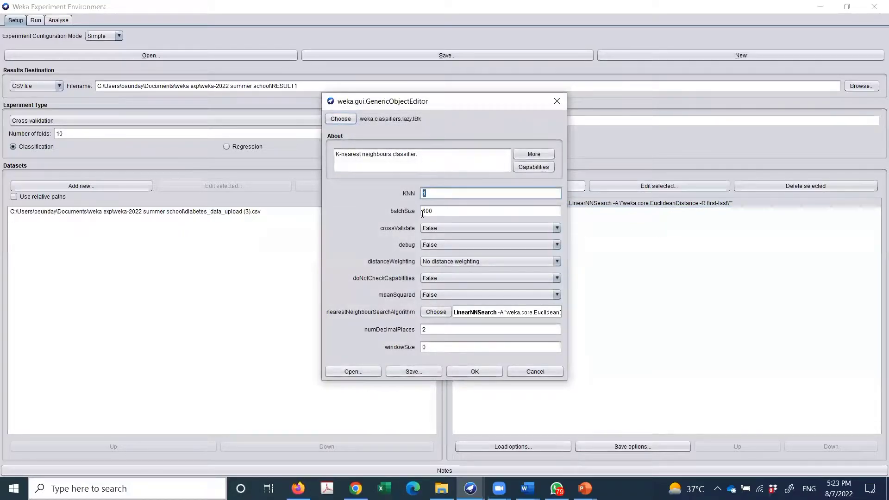
text(3)
click(471, 370)
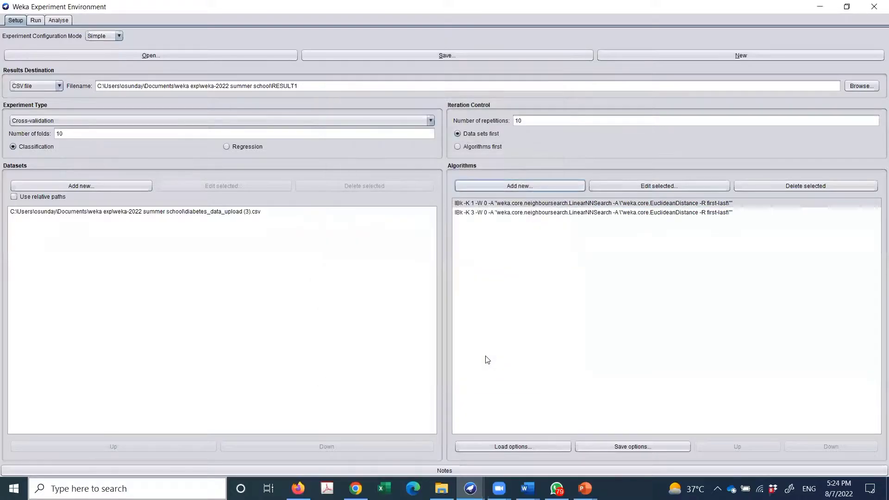
- Add a third IBk classifier to the algorithms with KNN set to 5
click(509, 187)
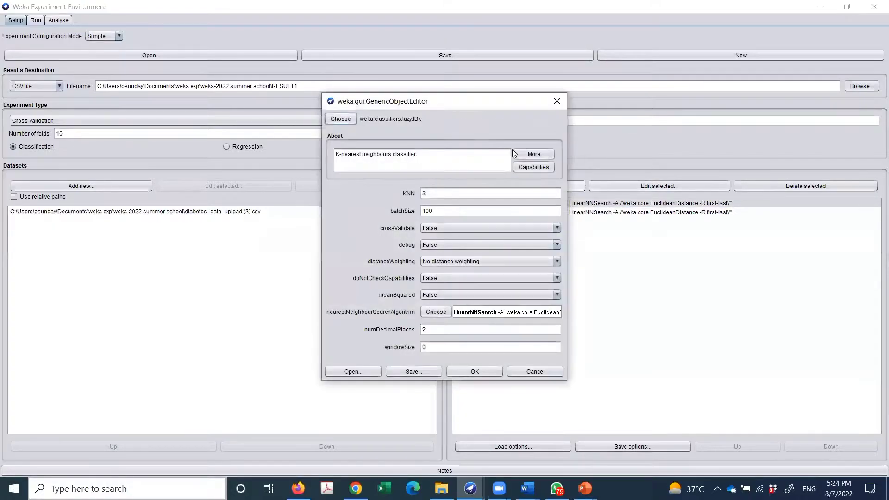
double_click(422, 193)
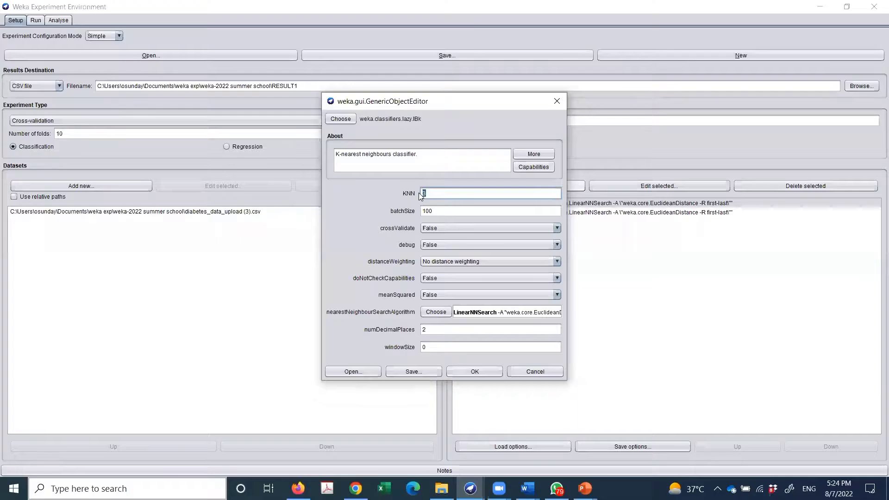
text(5)
click(475, 371)
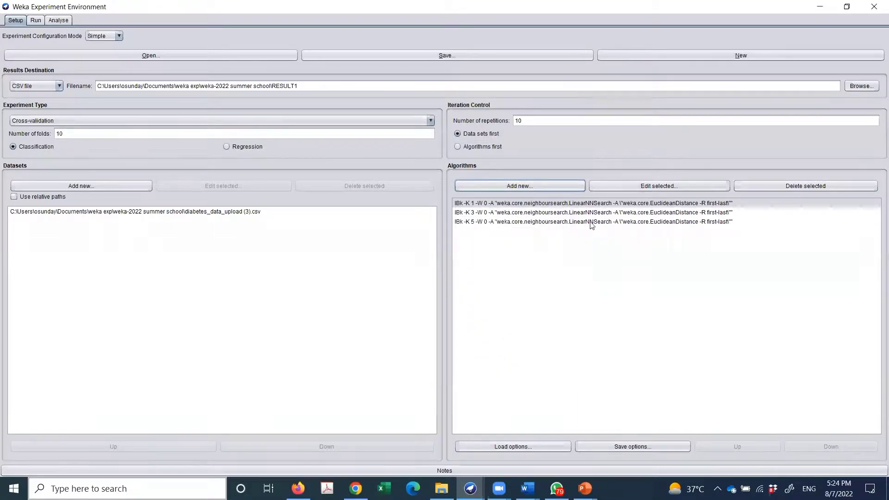
click(515, 185)
double_click(440, 192)
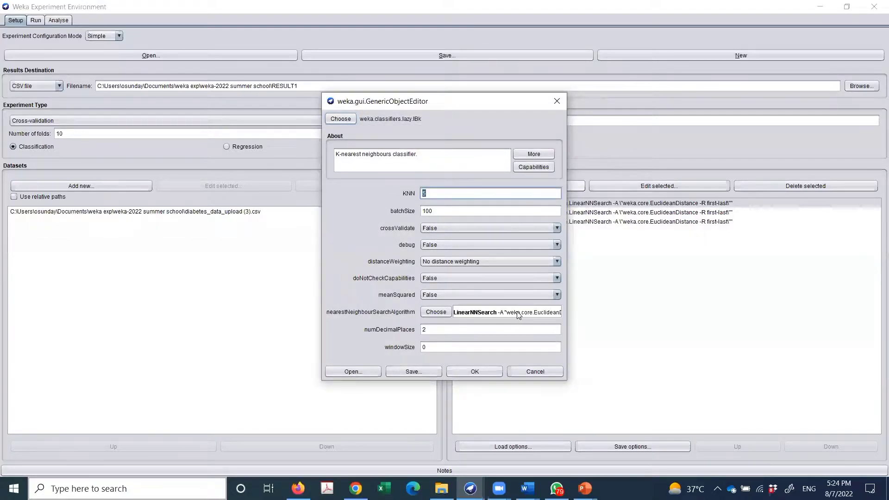
click(450, 313)
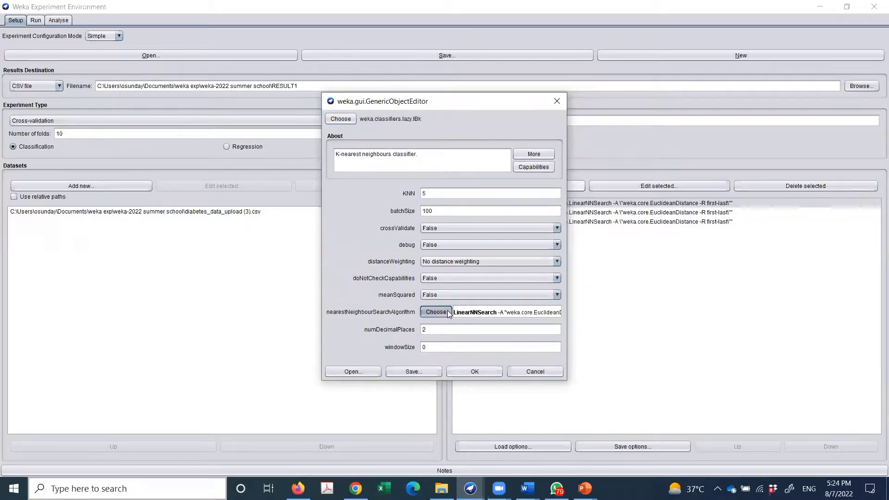
click(472, 378)
click(535, 372)
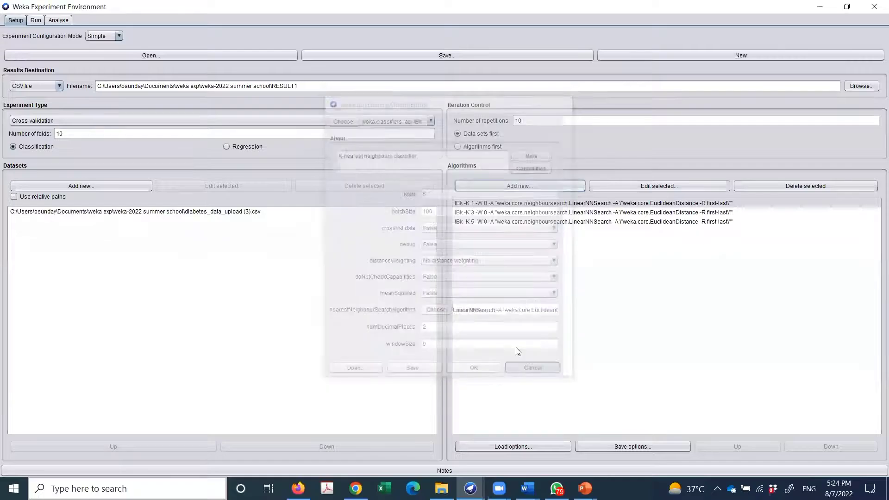
- Start adding another IBk classifier to the algorithms and set its KNN to 1
click(522, 186)
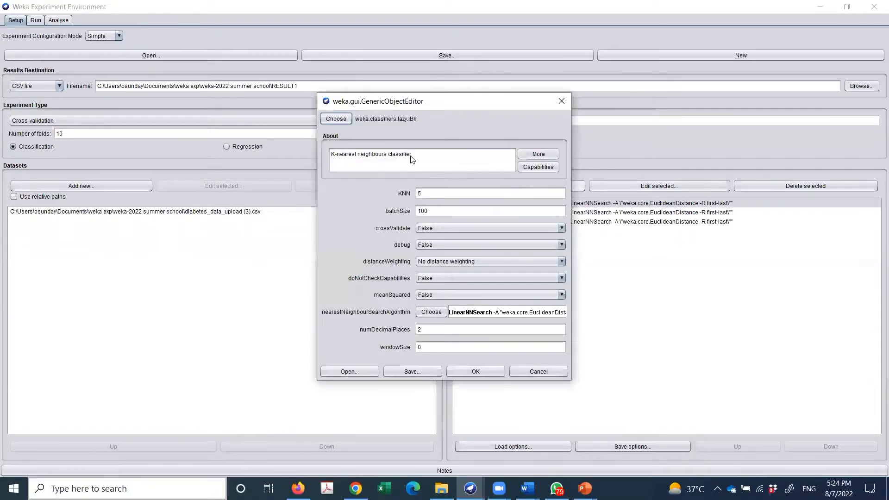
click(434, 192)
key(BackSpace)
text(1)
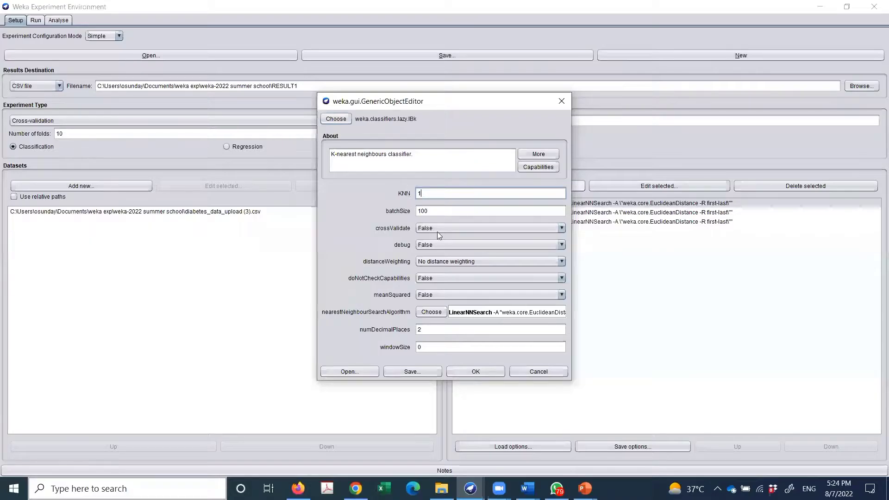
- Change the LinearNNSearch distance function to ManhattanDistance and add the configured IBk classifier to the algorithms
click(499, 313)
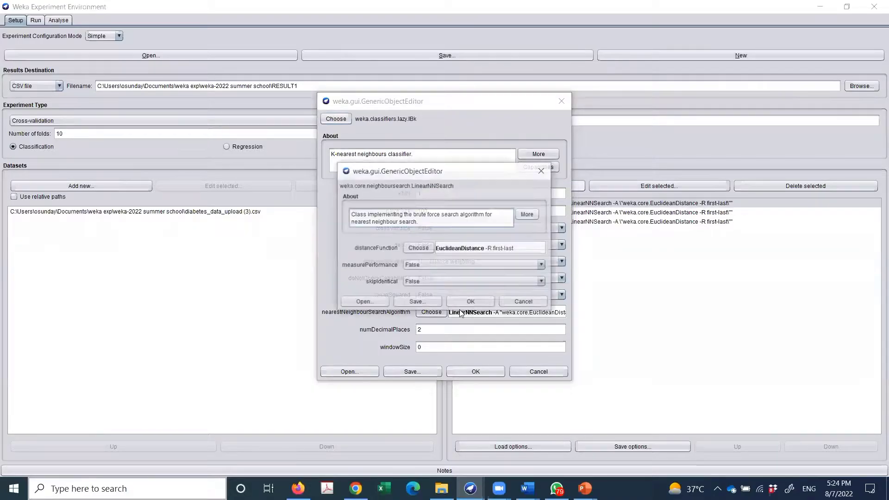
click(461, 249)
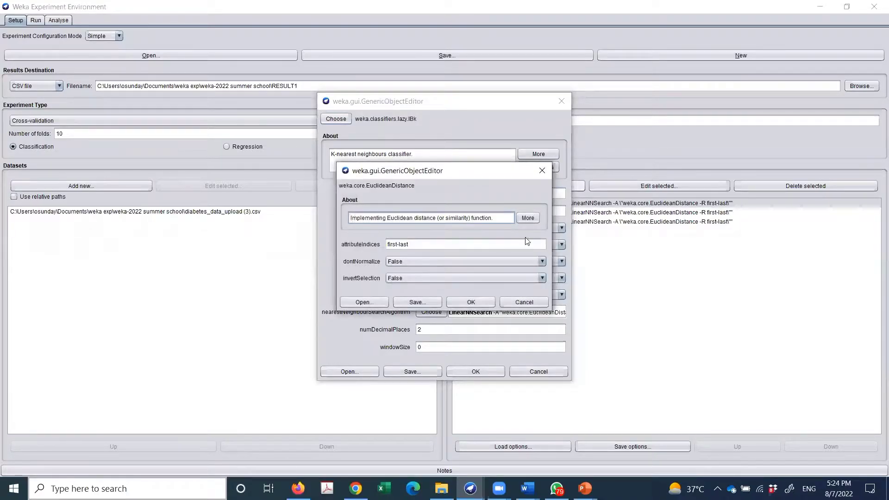
click(541, 171)
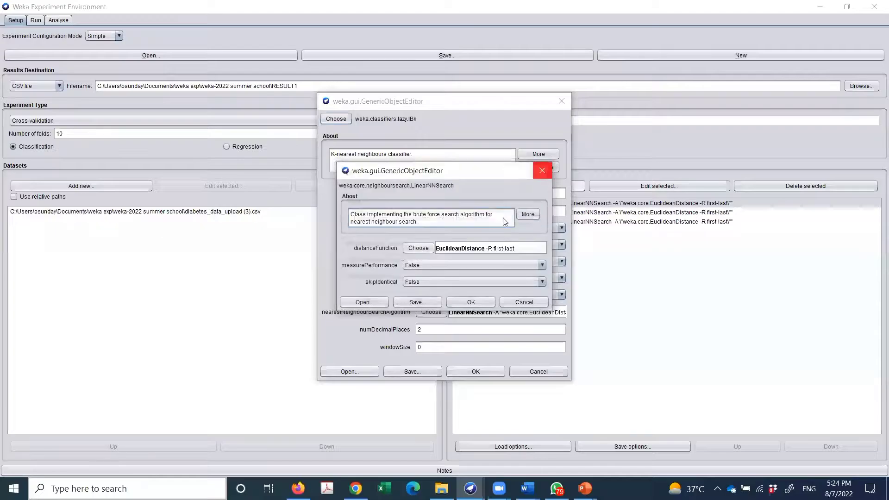
click(431, 249)
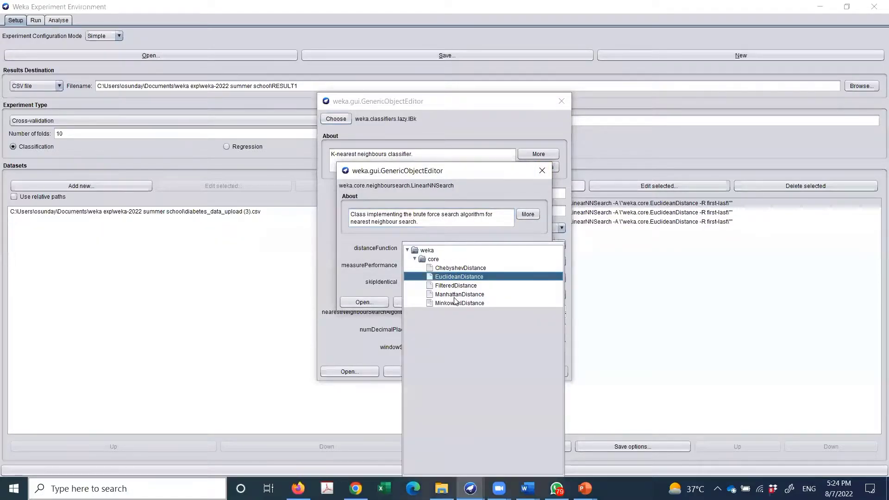
click(459, 294)
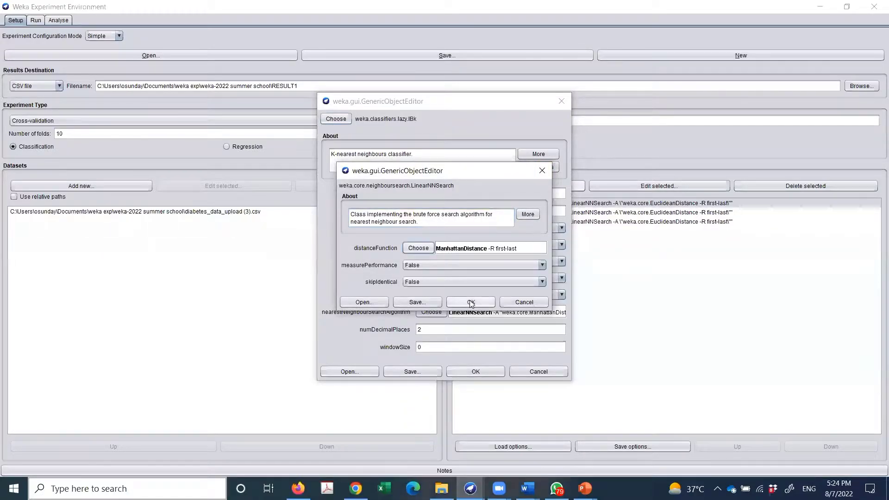
click(469, 301)
click(475, 371)
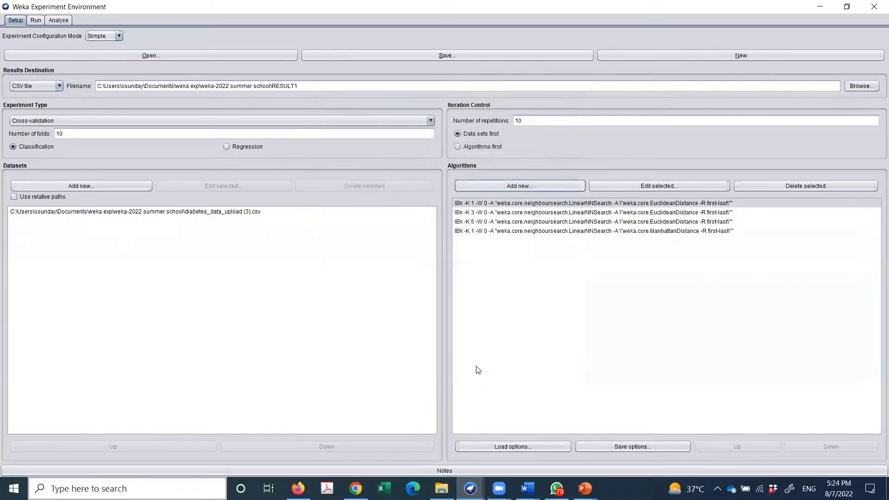
- Add another Manhattan-distance IBk classifier to the algorithms with KNN set to 3
click(498, 186)
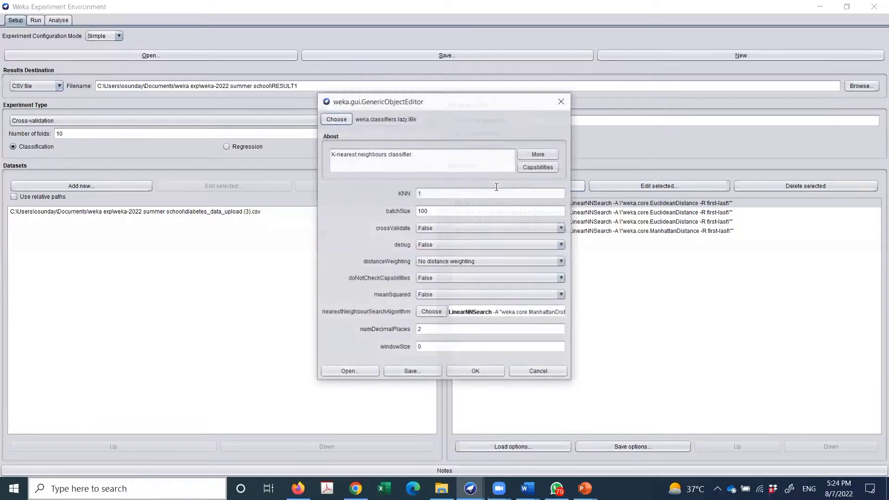
double_click(418, 194)
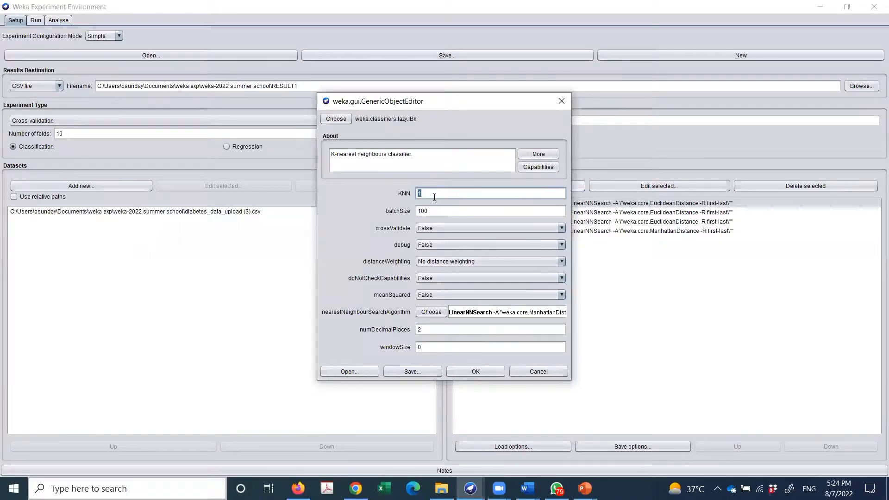
click(476, 371)
- Add one more Manhattan-distance IBk classifier to the algorithms with KNN set to 5
click(515, 187)
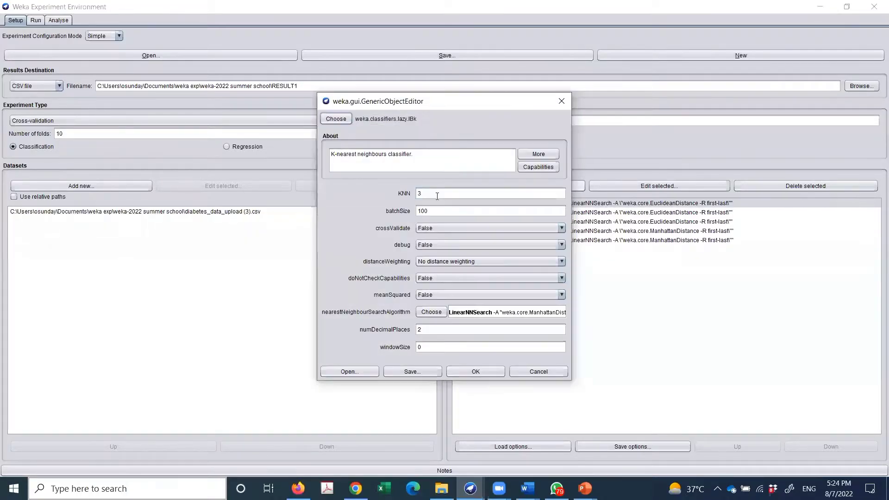
text(5)
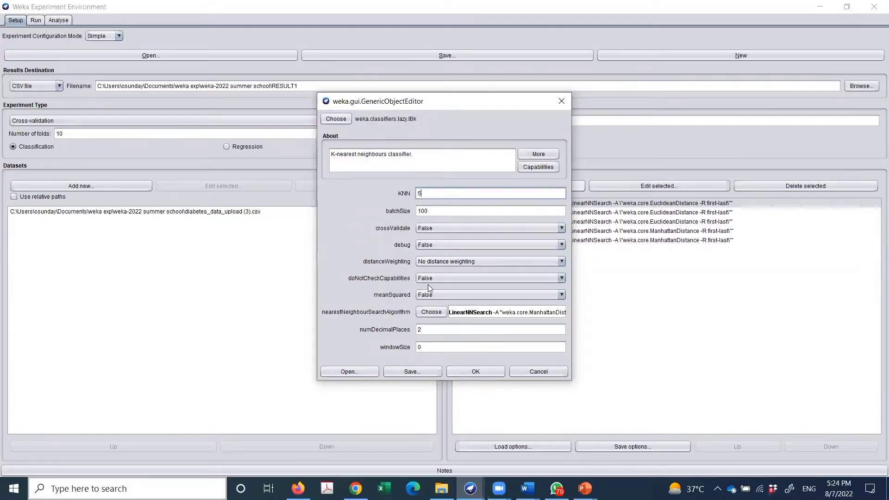
click(483, 371)
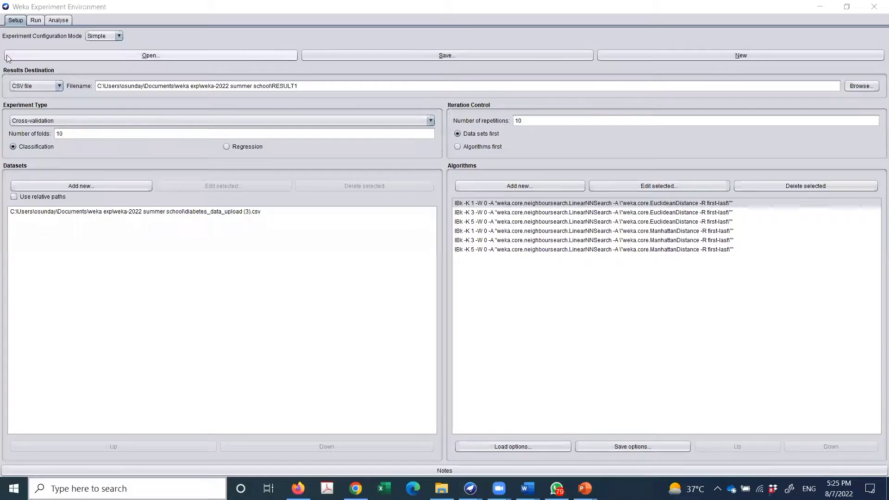
- Run the configured experiment
click(35, 21)
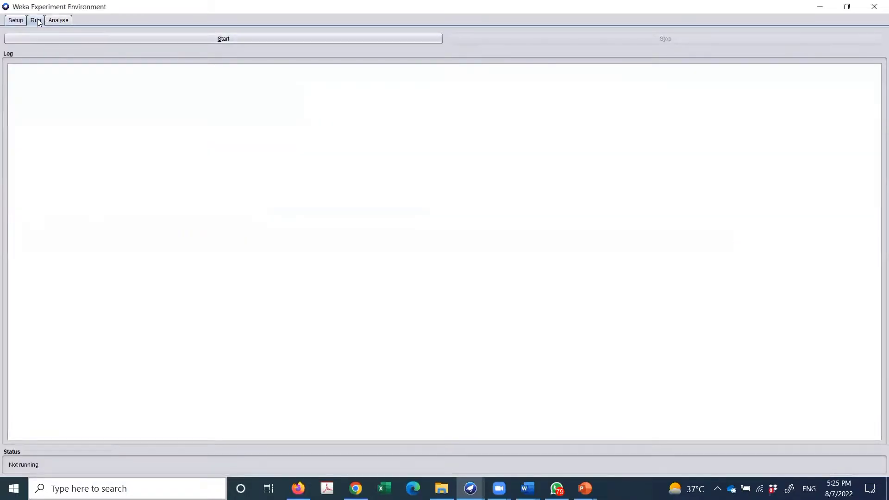
click(98, 44)
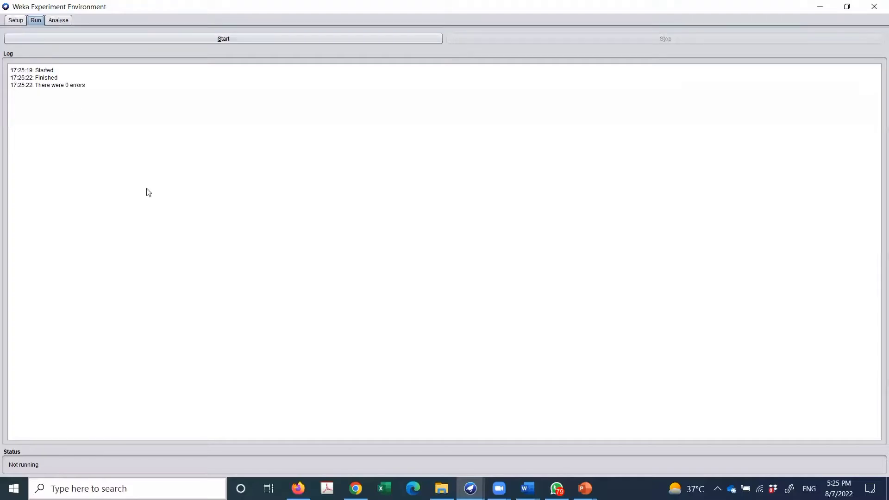
- Switch to File Explorer and open the "weka exp" folder inside Documents
click(438, 479)
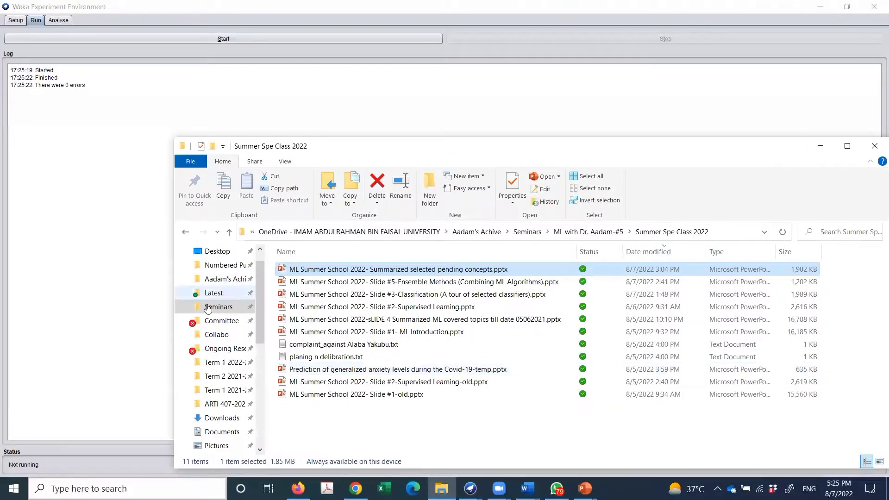
scroll(220, 329, up, 1)
scroll(220, 329, down, 2)
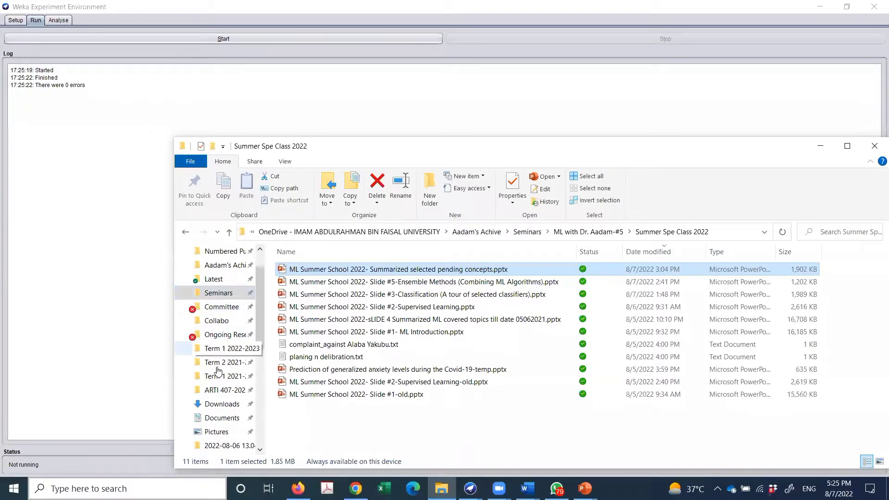
click(223, 376)
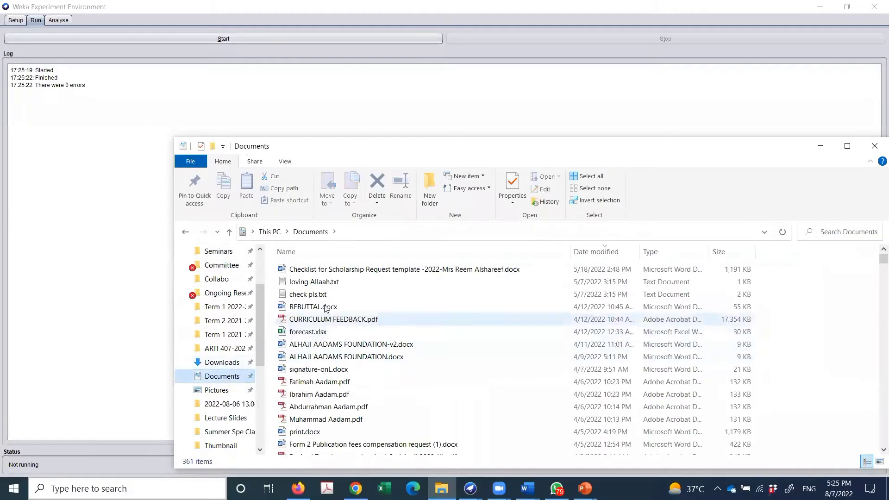
click(310, 319)
scroll(312, 331, up, 5)
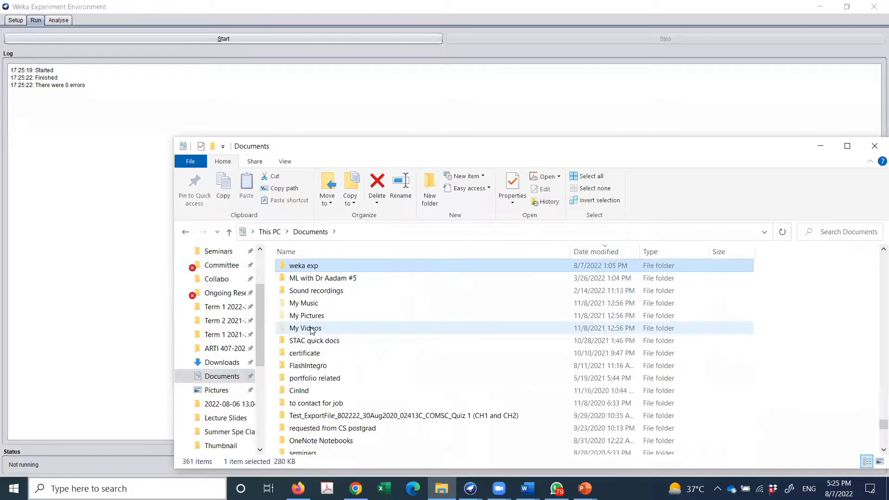
double_click(313, 266)
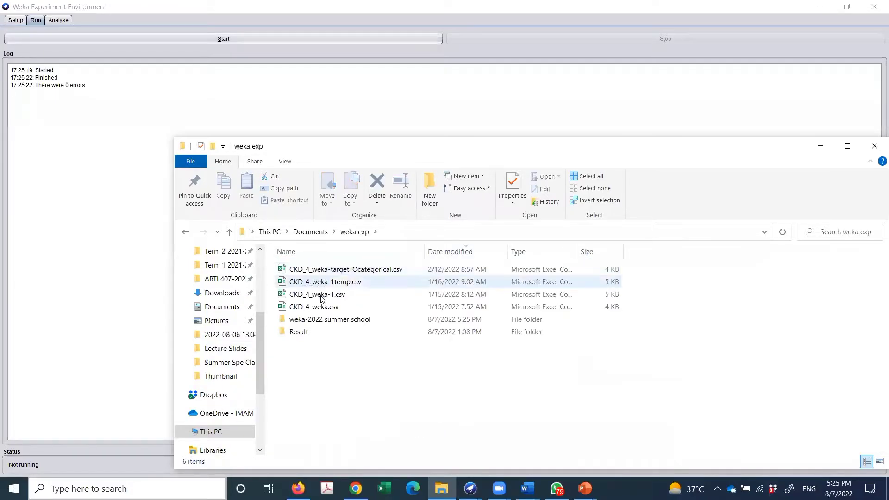
- Open RESULT1.csv from the "weka-2022 summer school" folder and close Excel's Document Recovery pane, keeping the recovered files
double_click(321, 318)
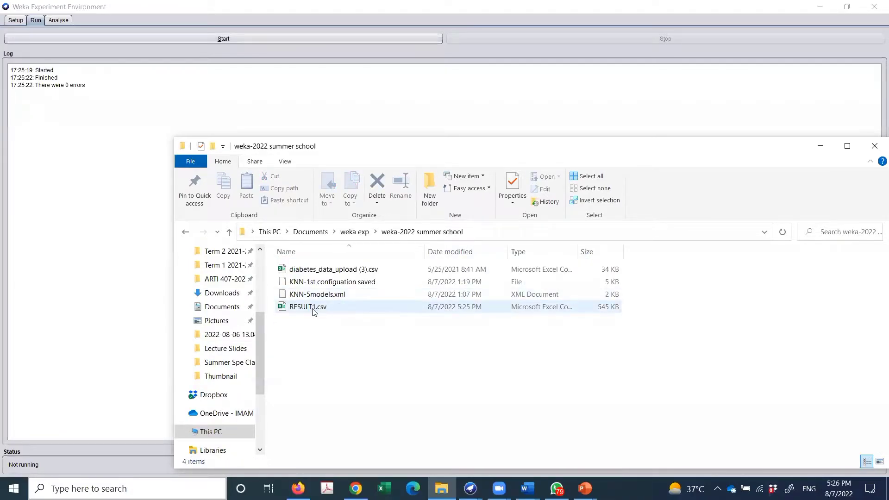
double_click(309, 308)
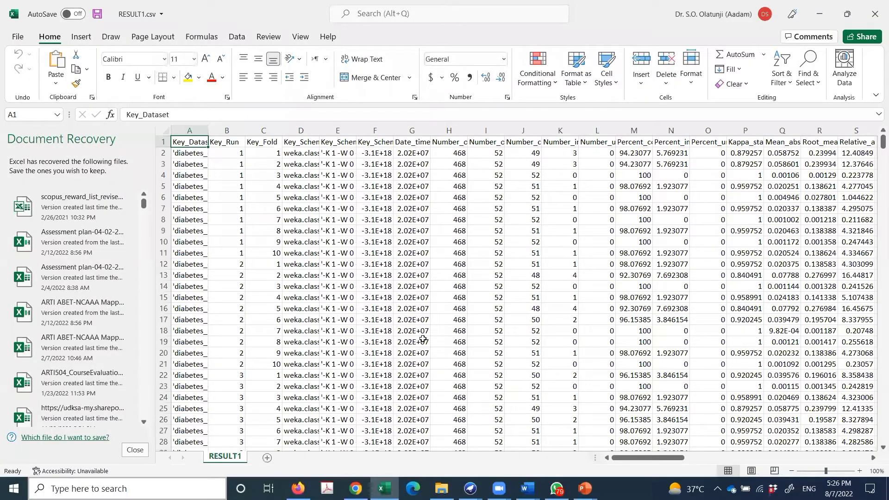
click(135, 449)
click(243, 157)
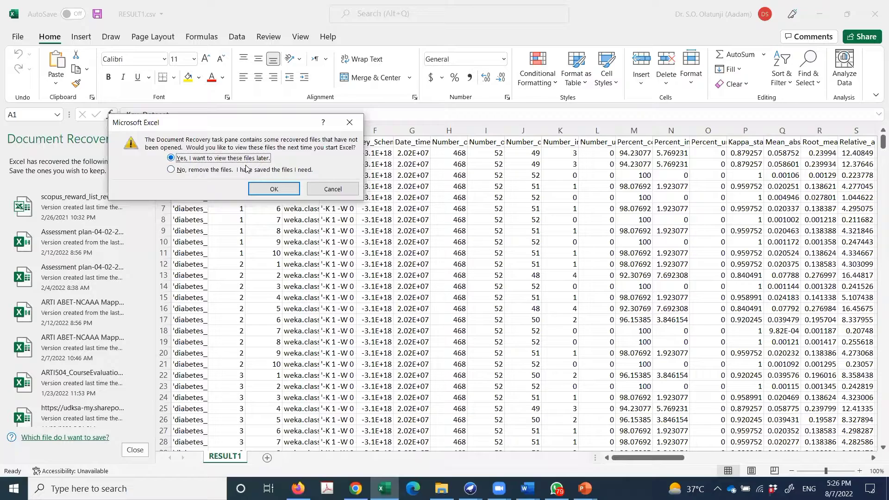
click(268, 188)
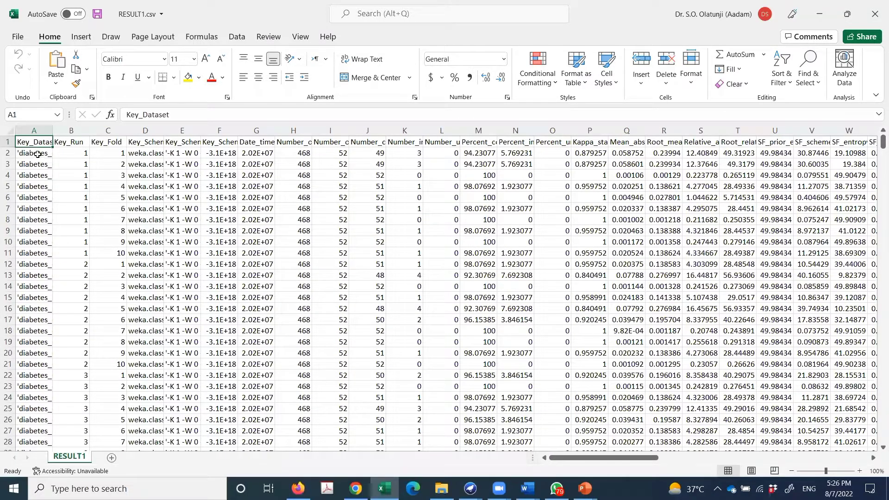
- Examine the dataset, Key_Run and Key_Fold columns of RESULT1 across the KNN configurations, including the ten folds of run 1
click(36, 153)
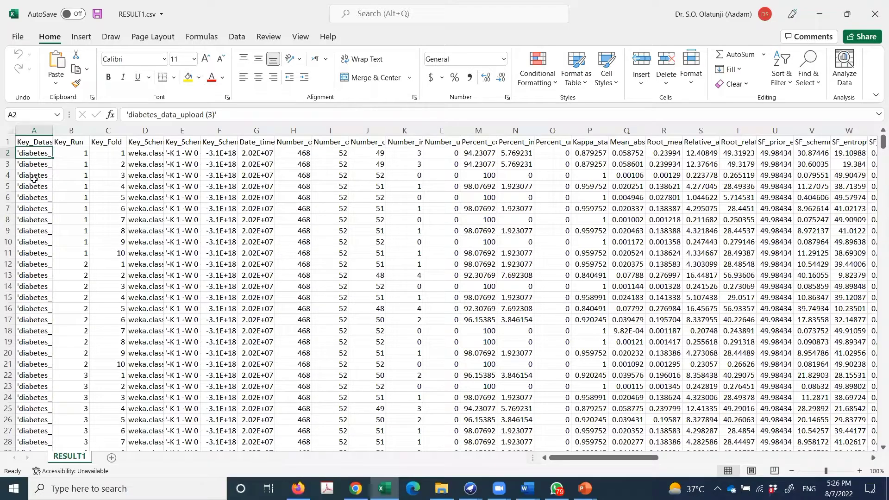
scroll(27, 184, down, 20)
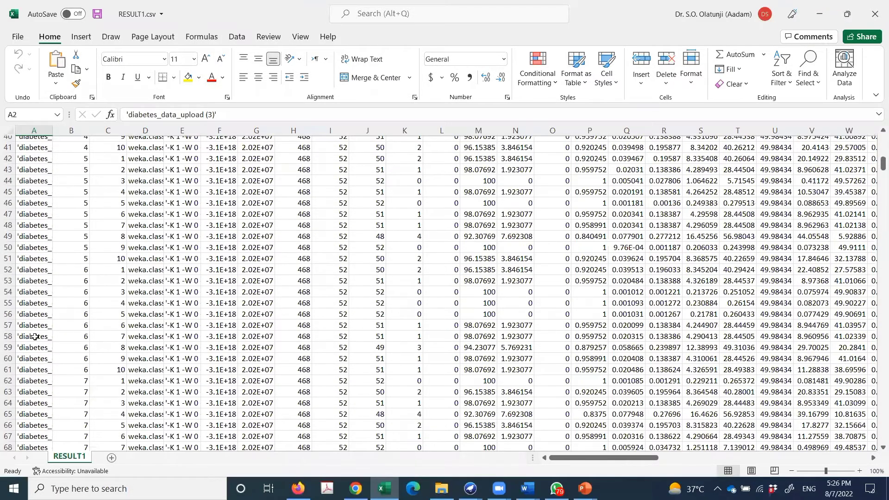
scroll(46, 345, down, 14)
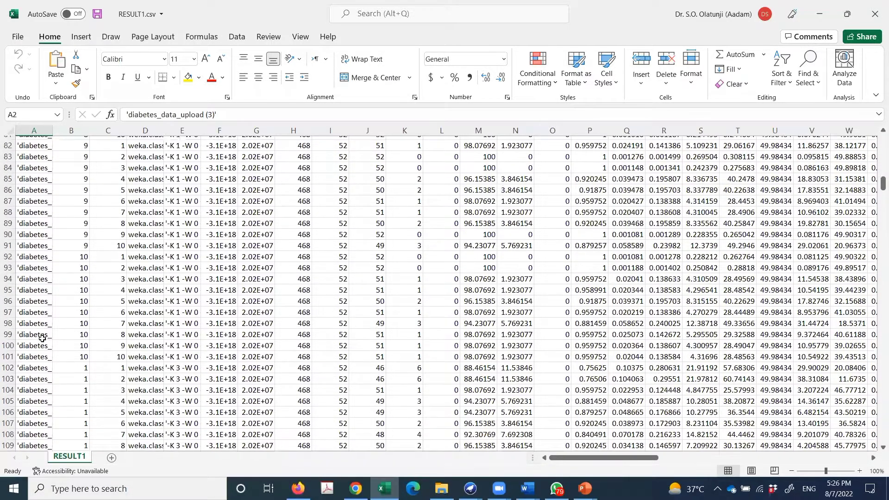
scroll(42, 378, down, 3)
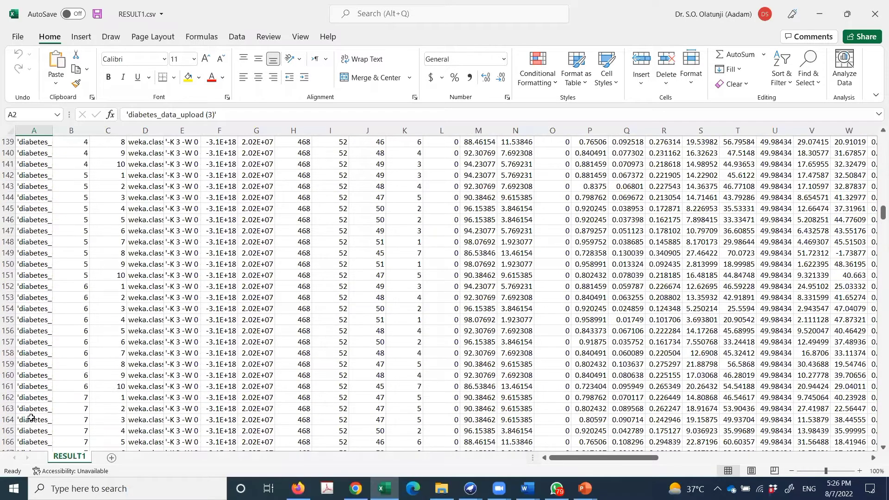
scroll(42, 398, up, 20)
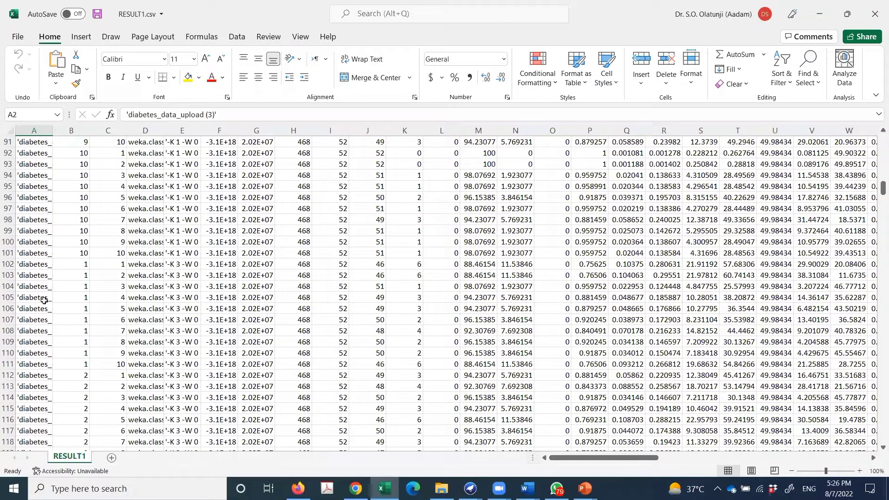
scroll(29, 221, up, 13)
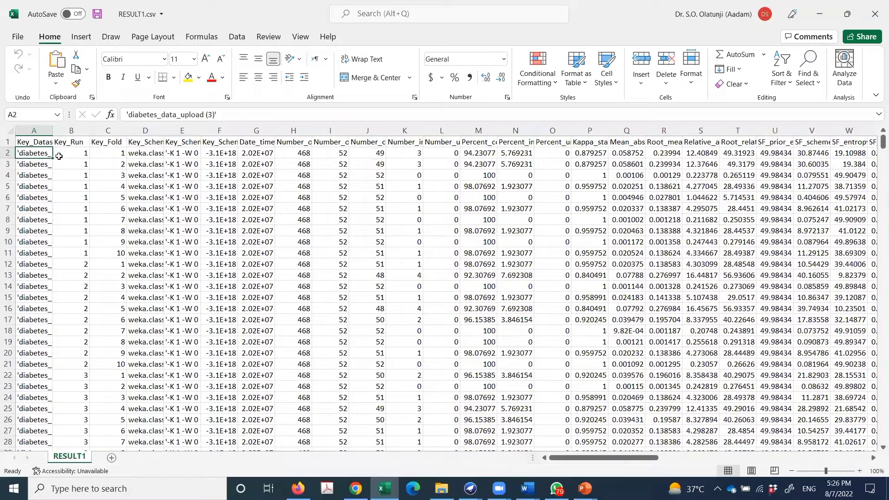
click(74, 152)
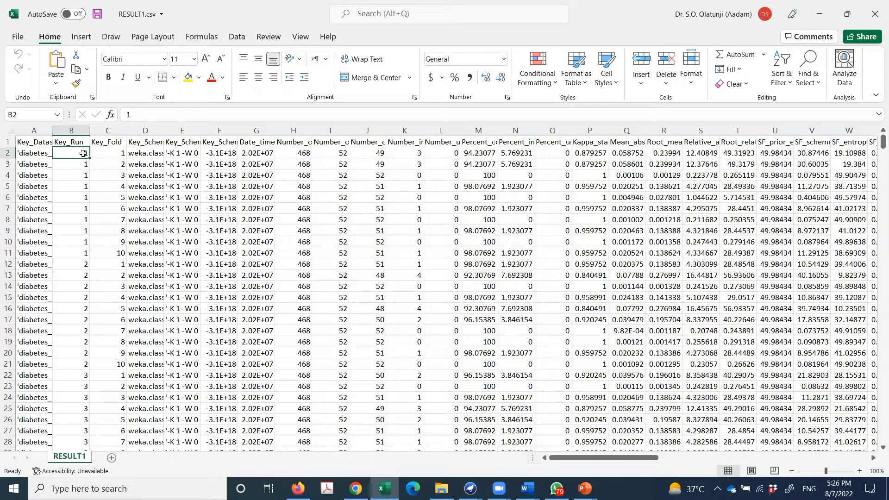
click(108, 145)
drag(111, 155, 119, 253)
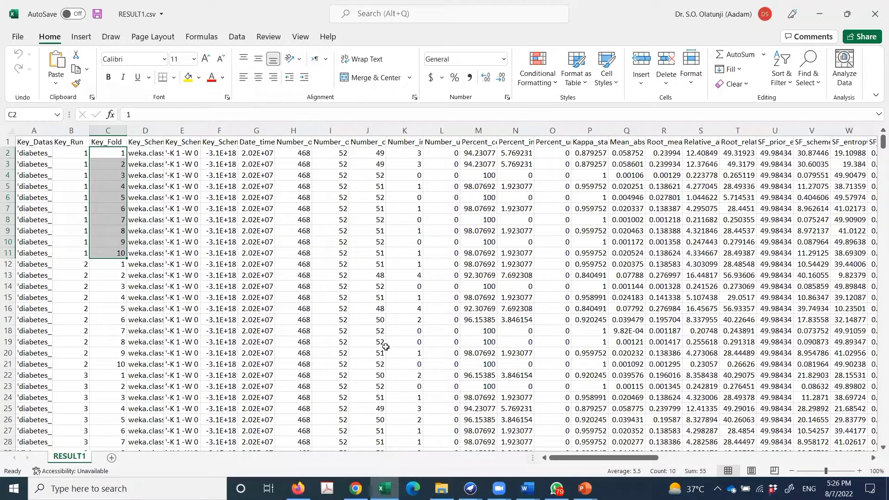
- Switch to the empty Weka Experiment Environment window and create a new experiment with the number of repetitions set to 1
click(470, 489)
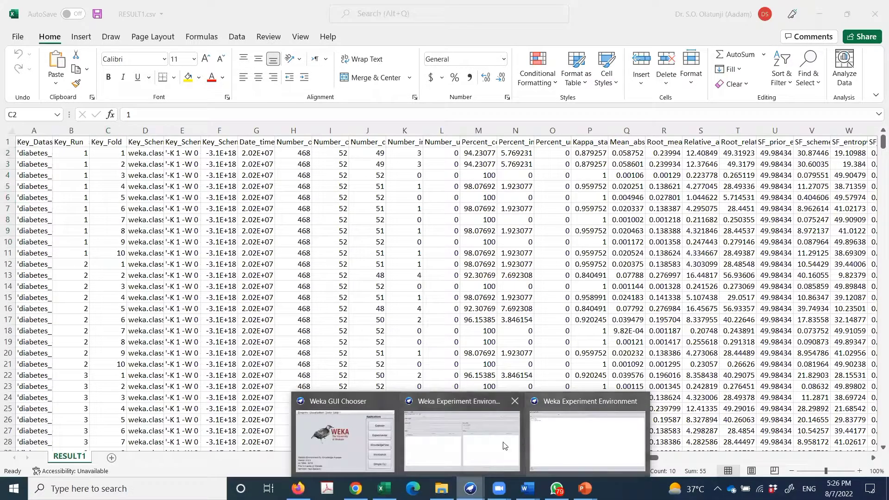
click(474, 445)
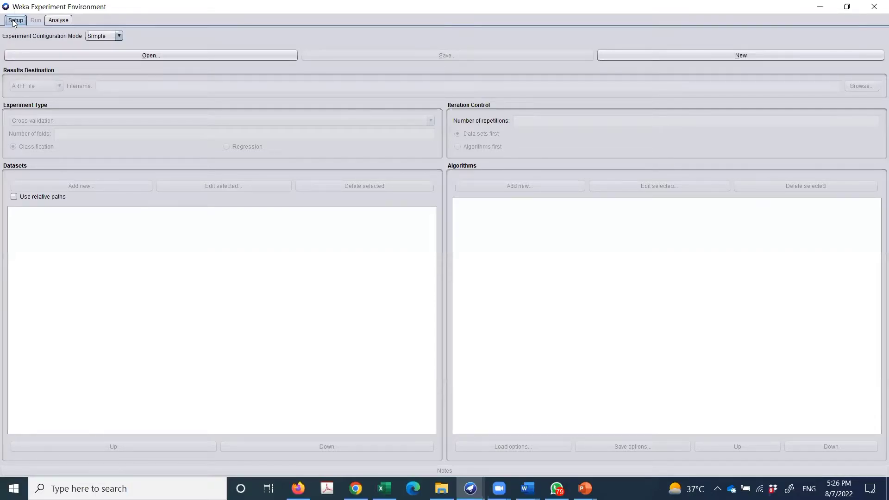
click(737, 56)
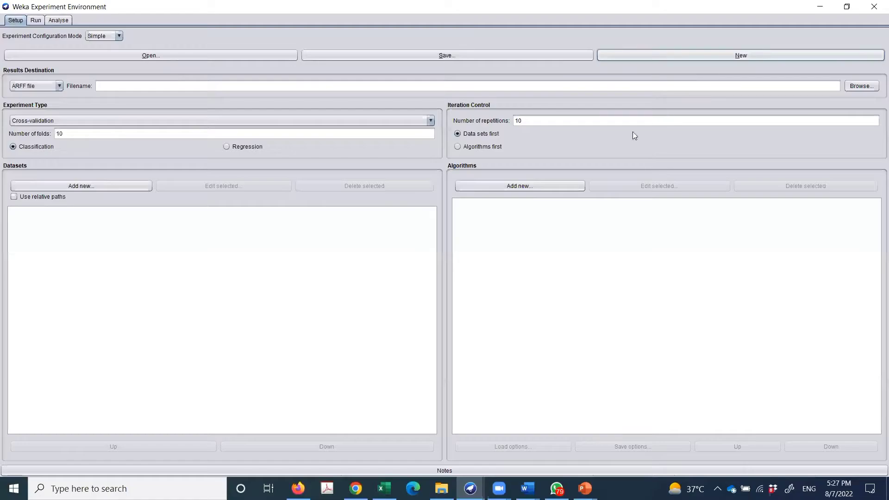
click(540, 119)
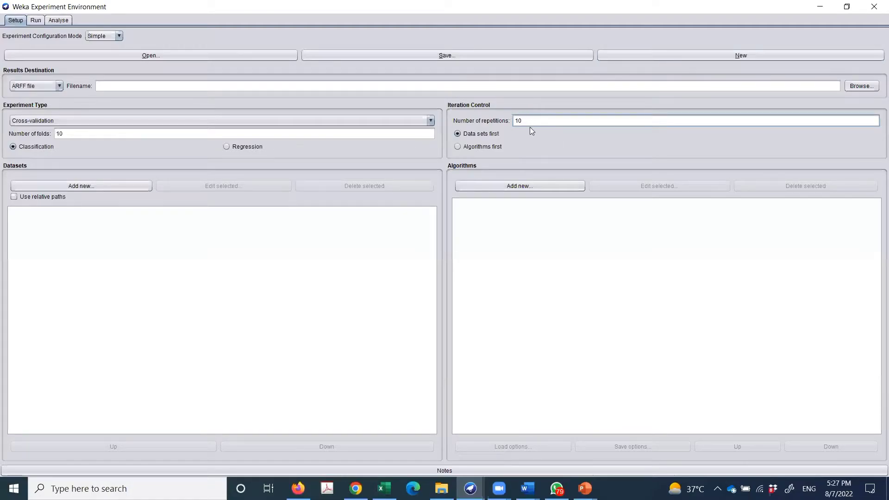
drag(529, 120, 510, 119)
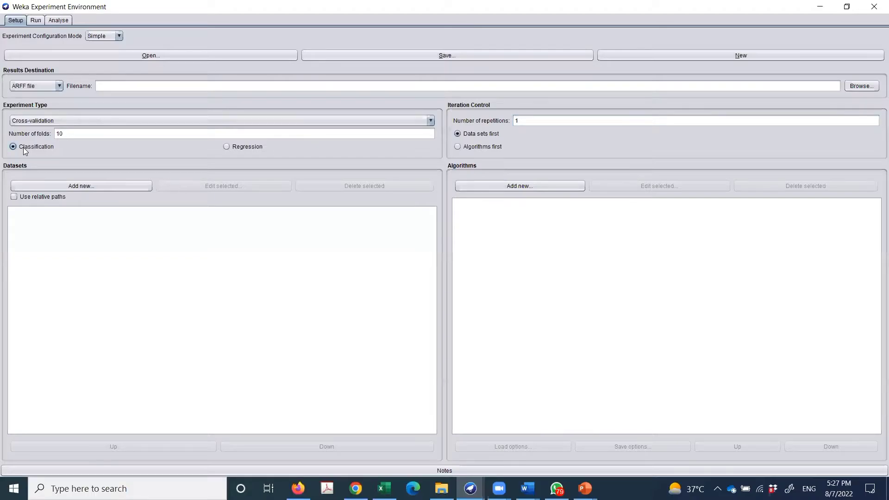
- Set the experiment type to Train/Test Percentage Split (data randomized) with a train percentage of 70
click(36, 122)
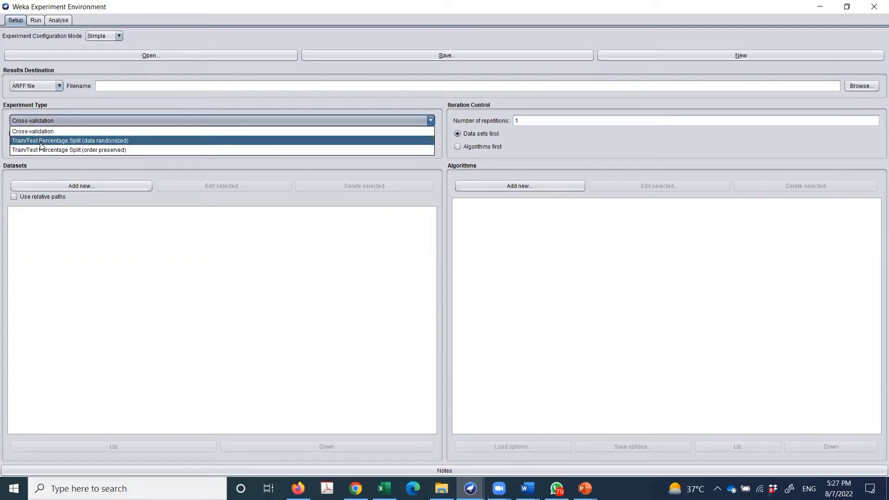
click(67, 141)
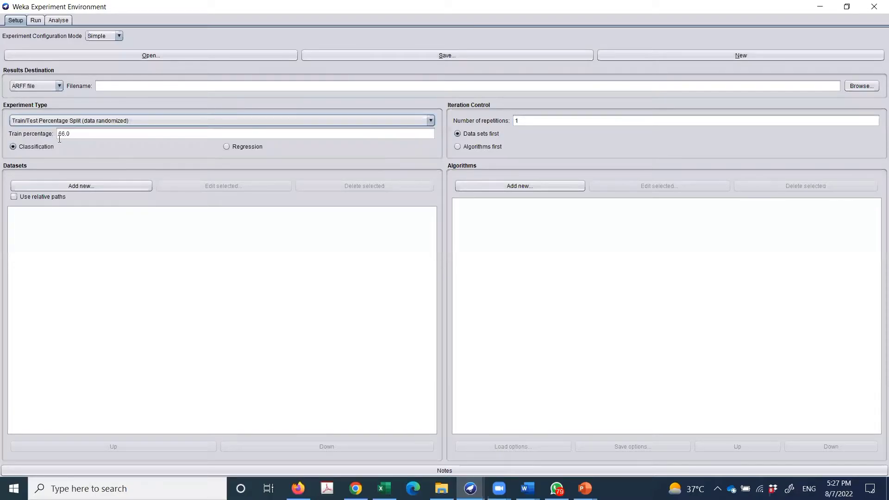
click(77, 134)
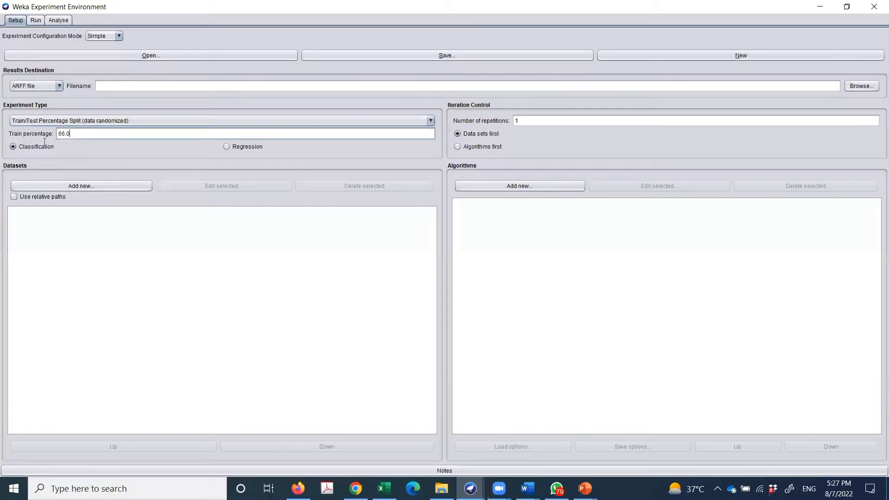
drag(79, 132, 52, 128)
drag(539, 122, 506, 119)
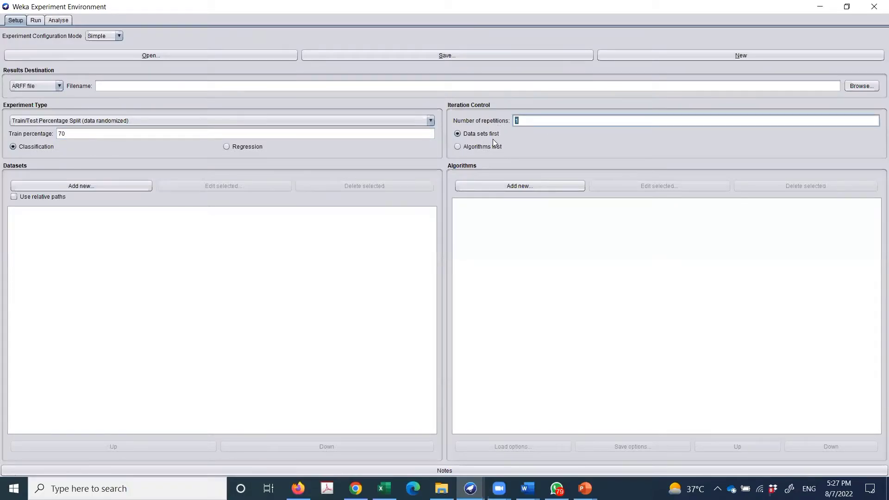
- Add a lazy IBk classifier with its default settings to the new experiment's algorithms and show the experiment's run view
click(521, 186)
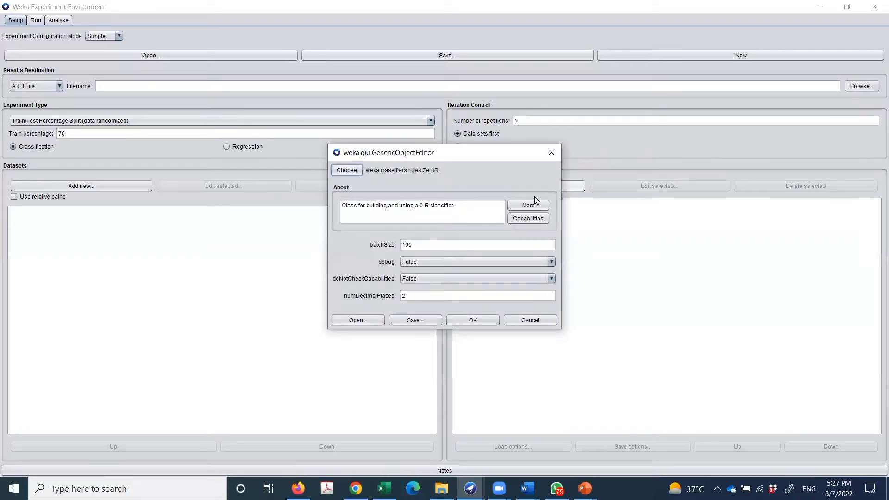
drag(527, 320, 476, 328)
click(345, 171)
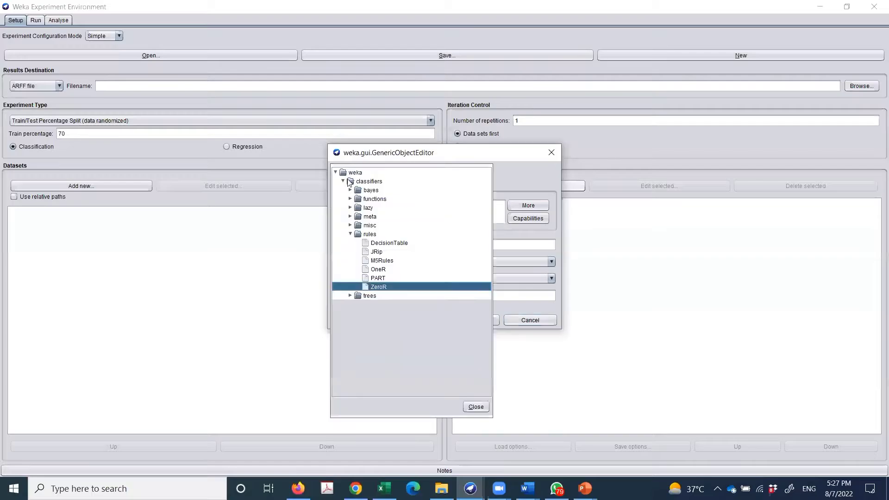
click(351, 207)
click(368, 216)
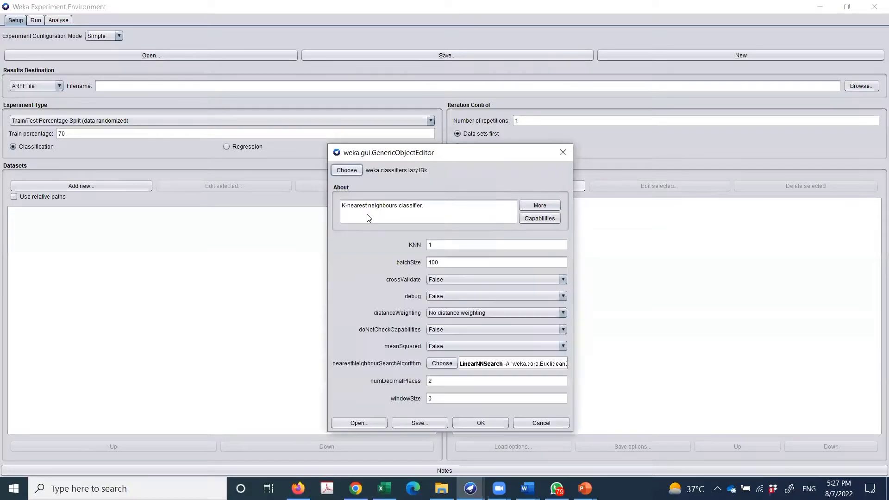
click(481, 422)
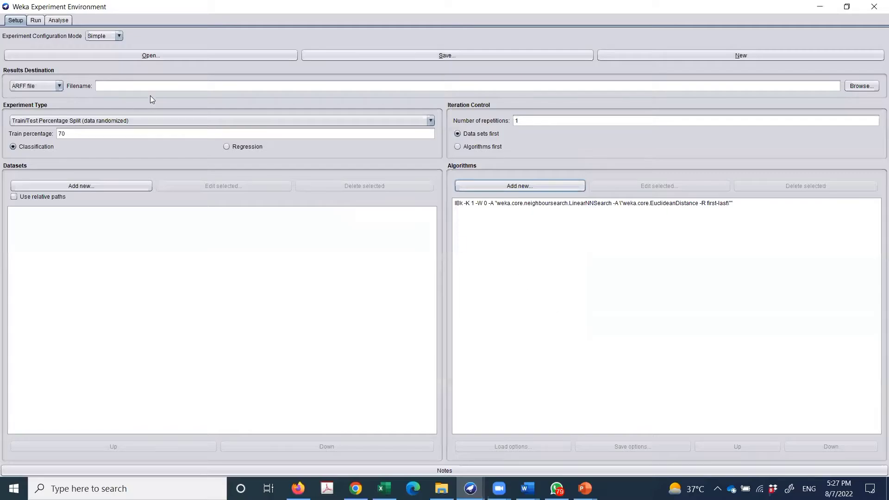
click(35, 20)
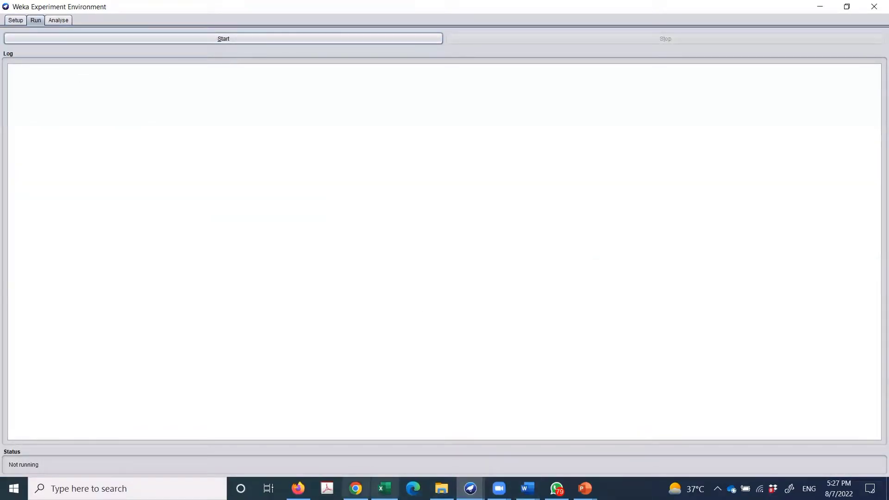
- Switch back to RESULT1.csv in Excel and examine the Percent_correct values across the individual runs and folds
click(384, 489)
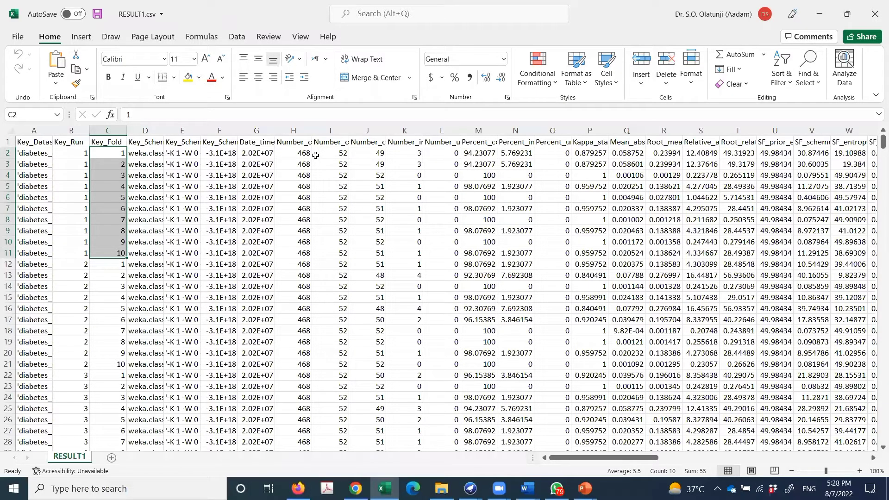
click(477, 142)
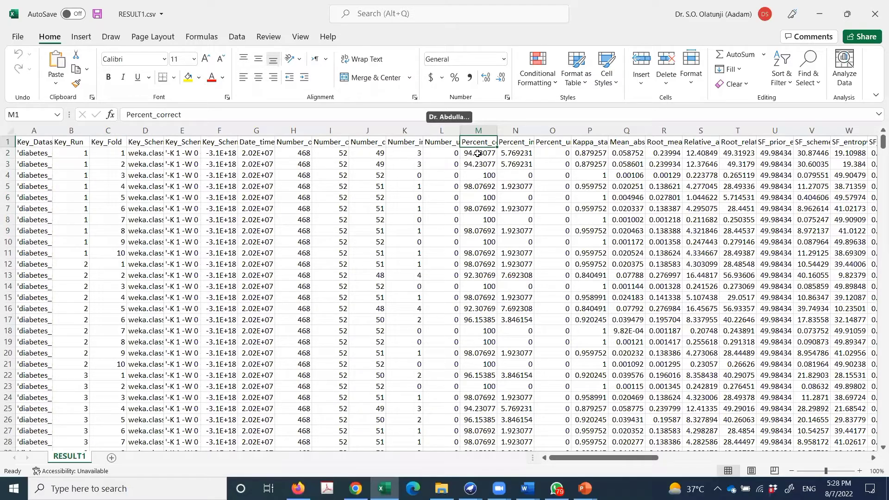
click(477, 153)
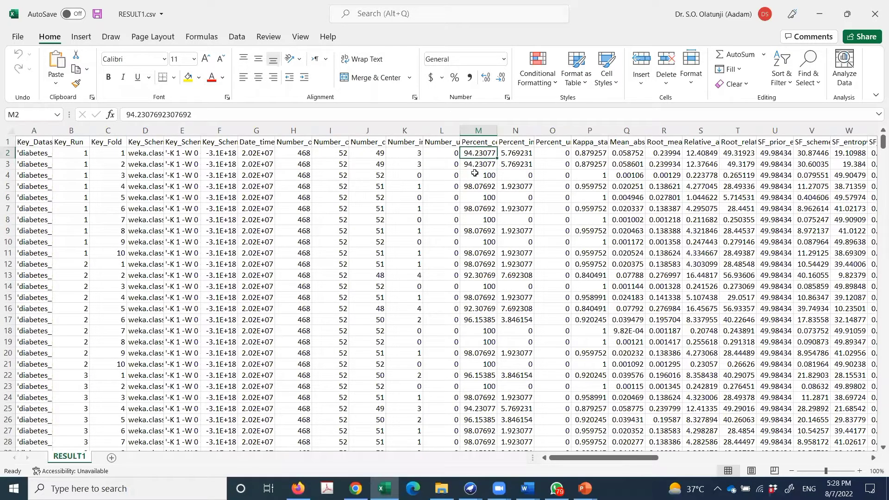
click(475, 174)
scroll(473, 210, down, 9)
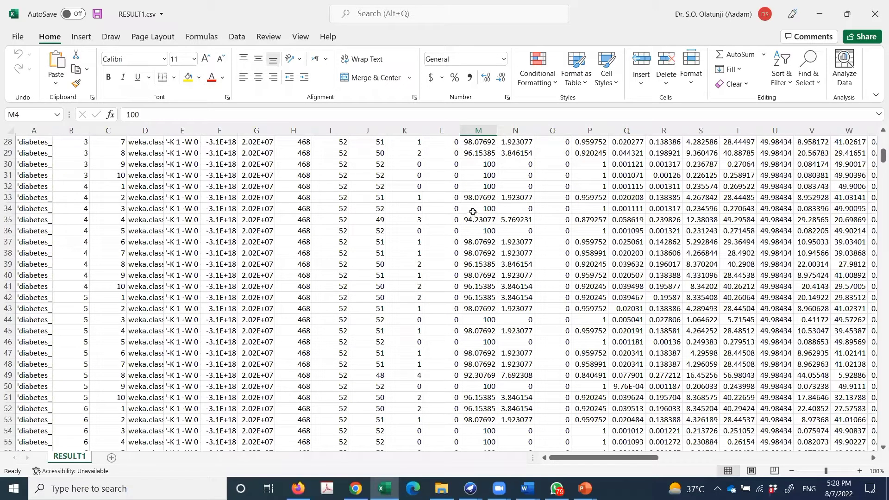
scroll(472, 211, down, 10)
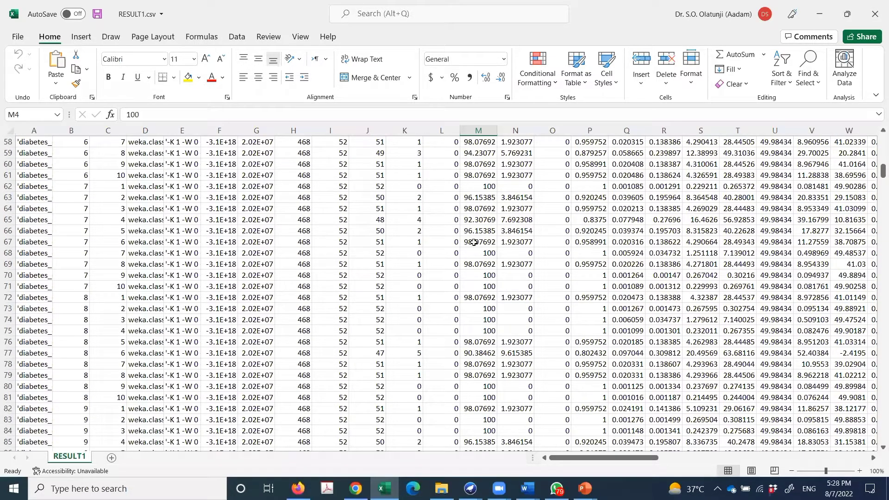
scroll(474, 241, up, 19)
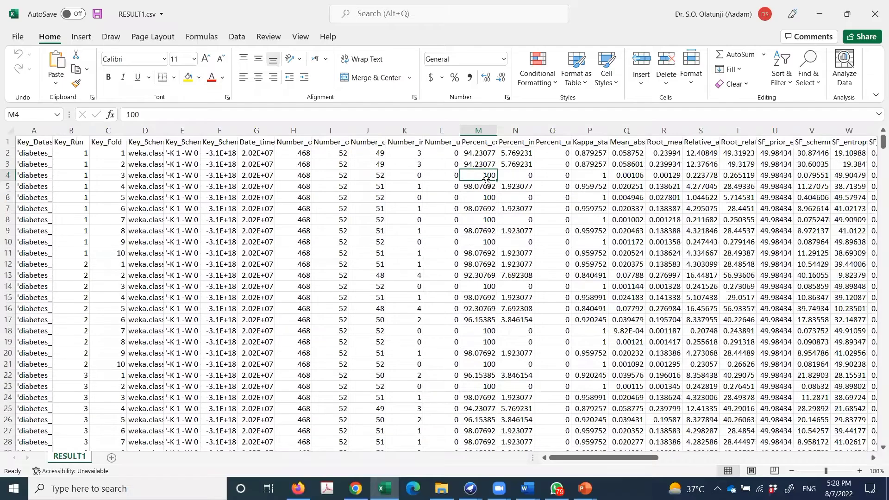
click(473, 185)
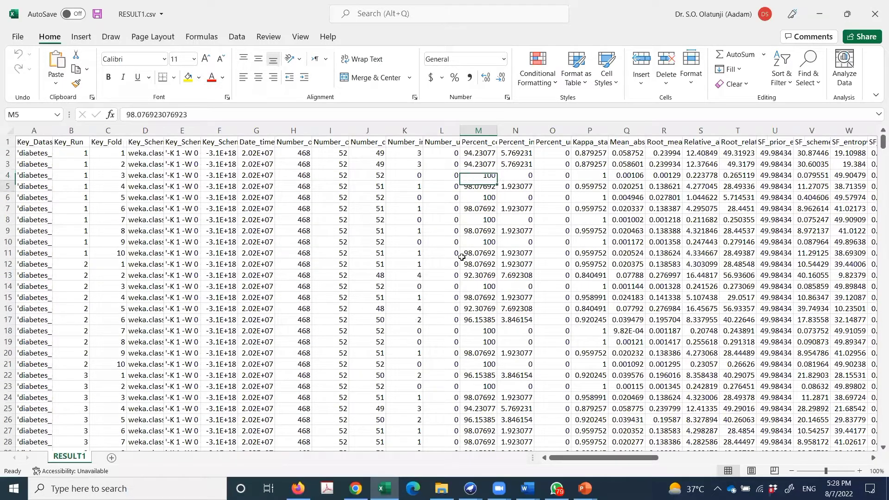
scroll(461, 329, down, 6)
click(475, 343)
scroll(475, 343, down, 4)
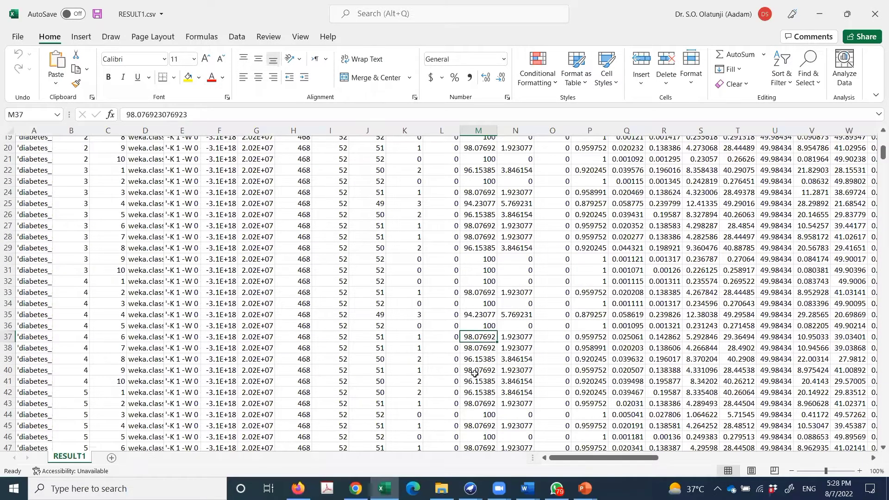
click(476, 308)
click(482, 331)
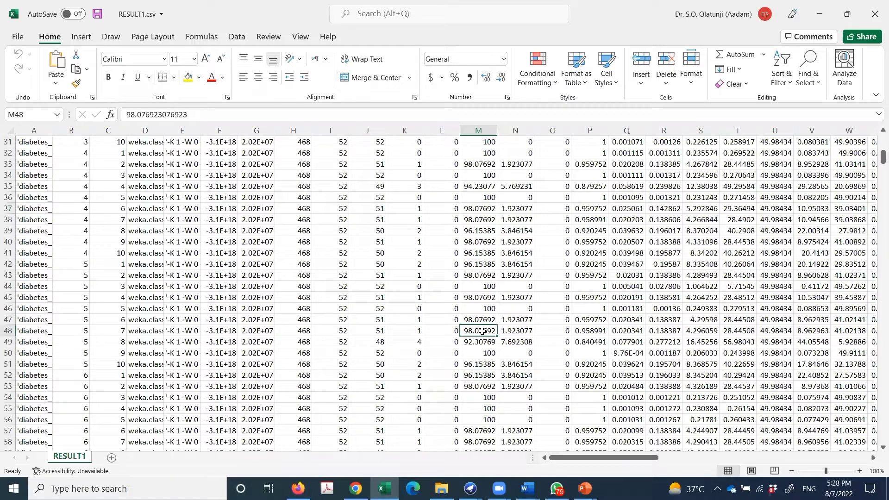
- Examine the classifier, option and Percent_correct columns down through the K 1, K 3 and K 5 result rows
click(412, 332)
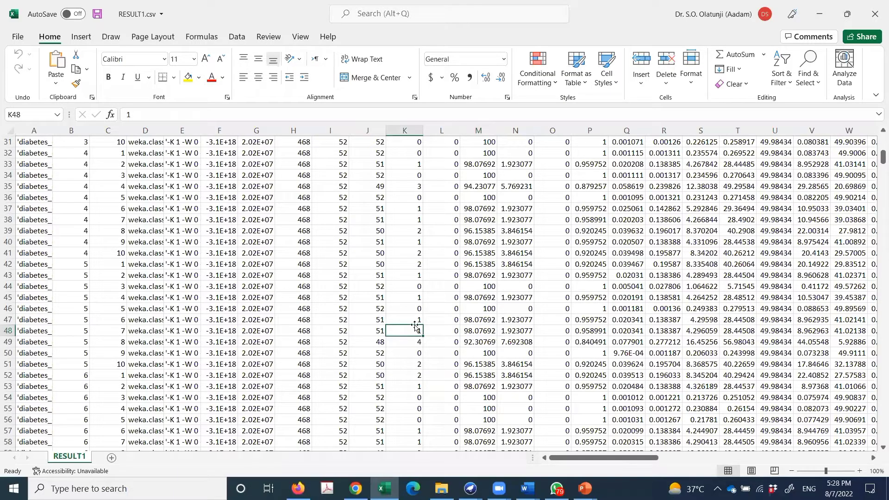
scroll(410, 318, up, 10)
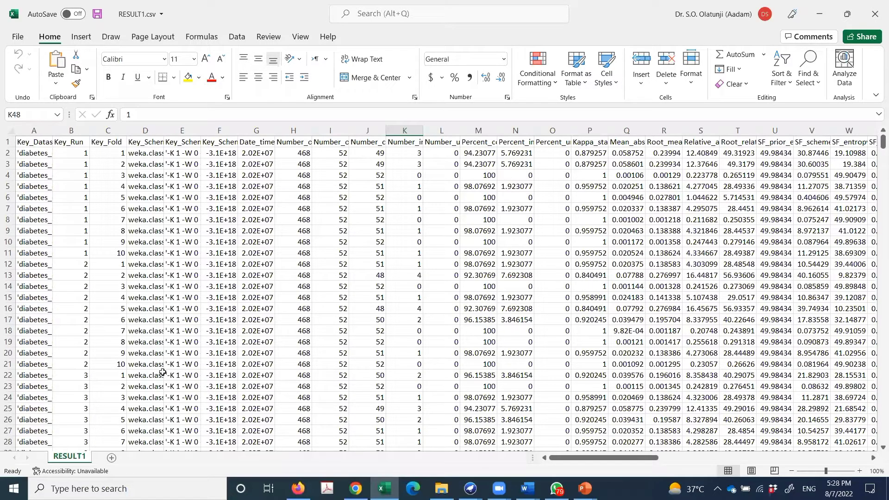
click(158, 332)
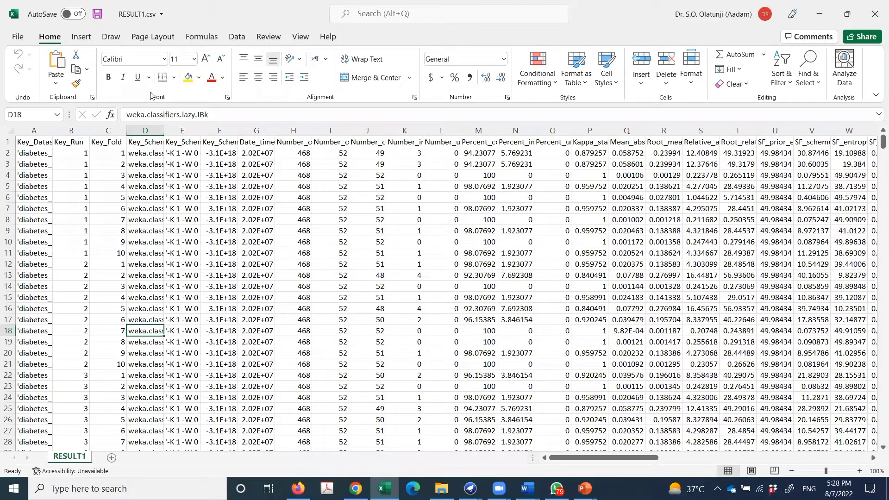
scroll(210, 287, down, 10)
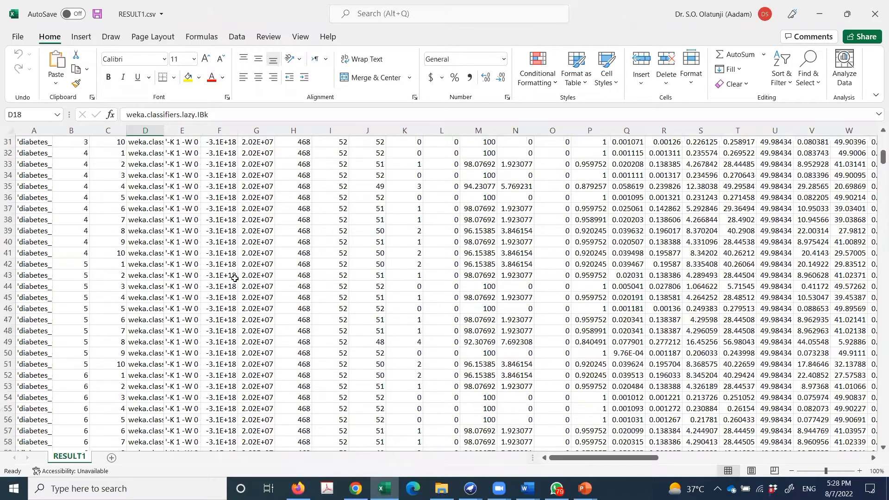
scroll(234, 278, down, 20)
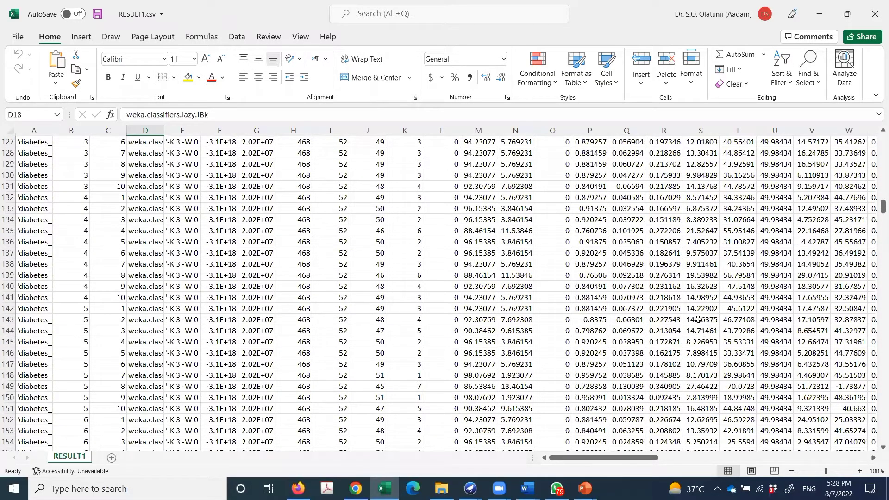
scroll(697, 324, down, 20)
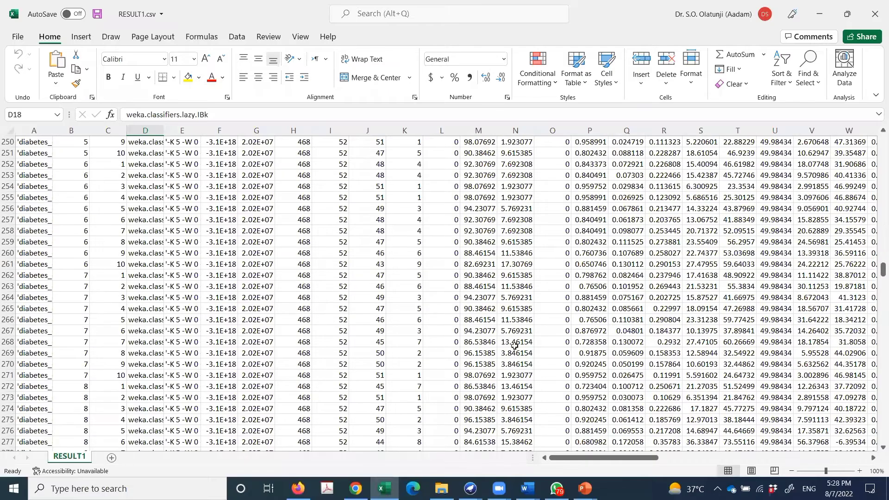
scroll(470, 307, down, 9)
scroll(473, 320, down, 7)
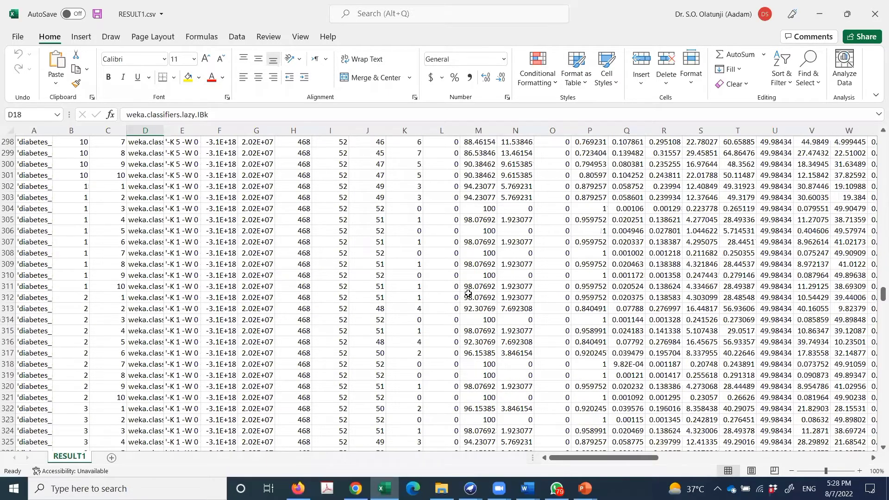
click(469, 288)
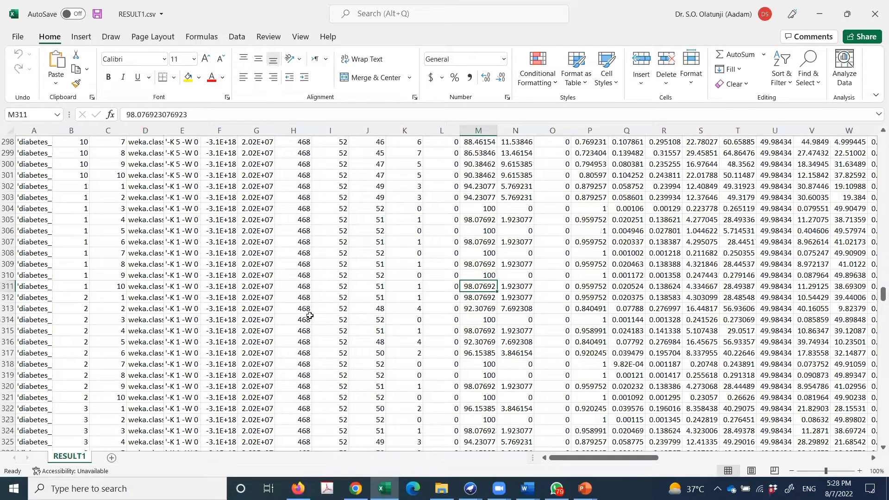
scroll(507, 306, down, 2)
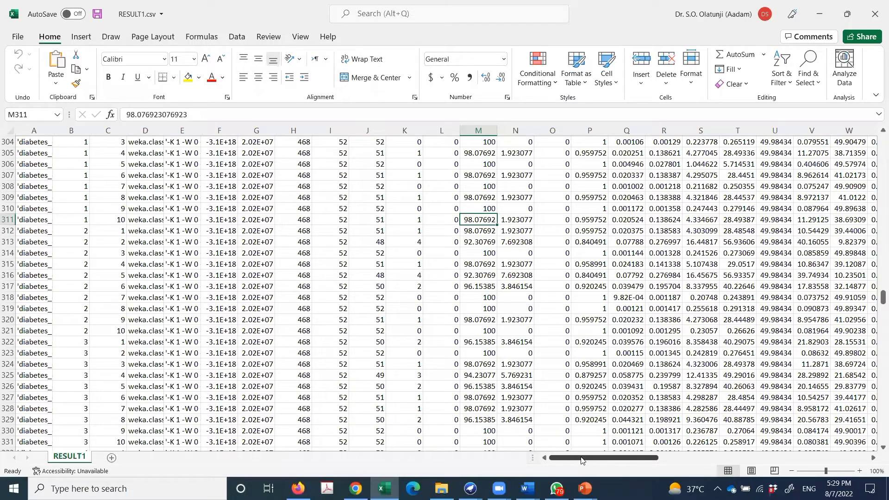
- Examine the remaining metric columns of RESULT1.csv, including the headers for weighted average F-measure, IR recall and false negative rate
drag(583, 459, 830, 449)
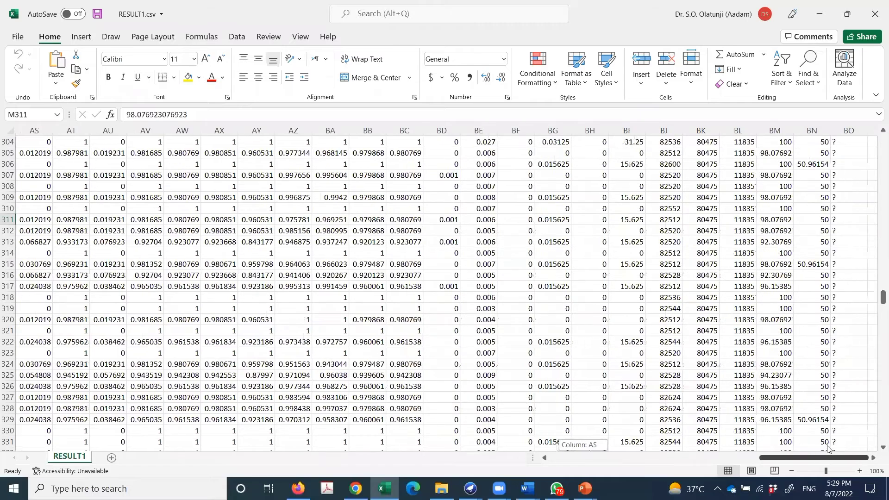
drag(745, 432, 744, 431)
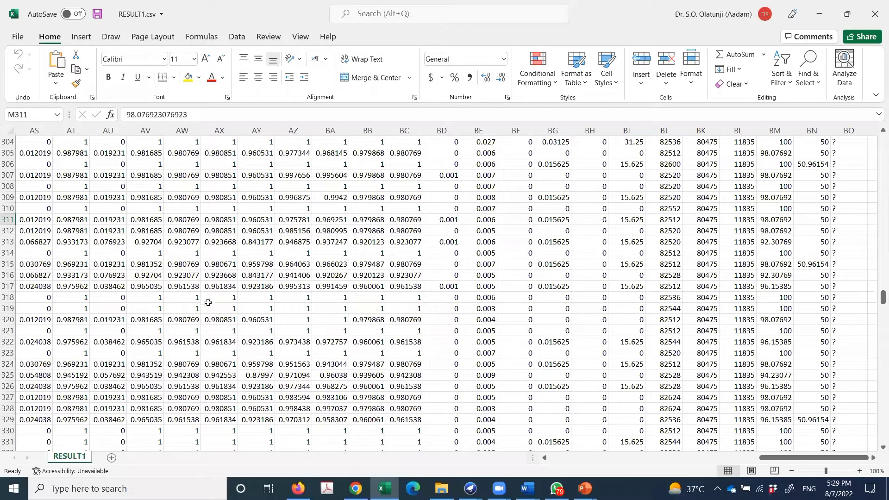
scroll(218, 231, up, 10)
scroll(220, 238, up, 5)
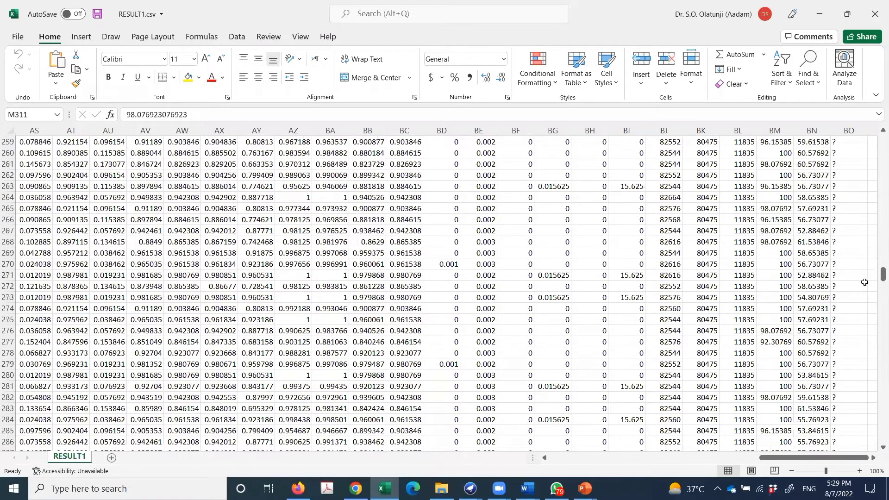
drag(876, 277, 875, 147)
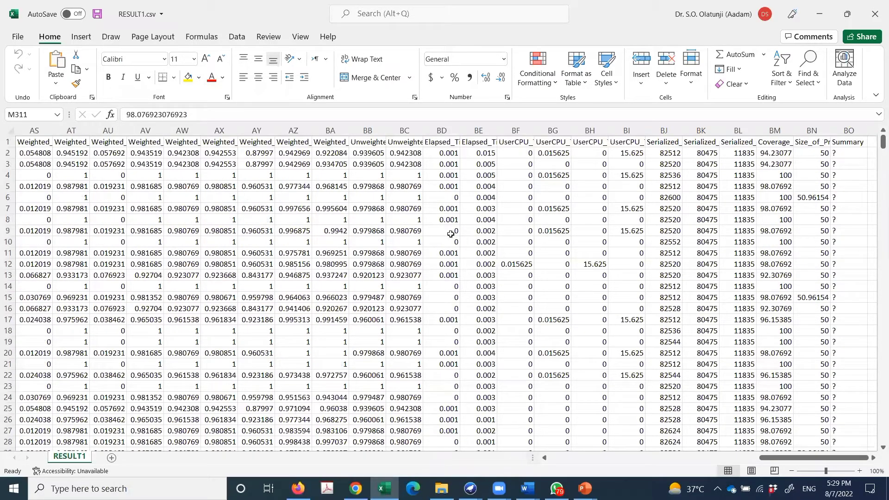
click(218, 141)
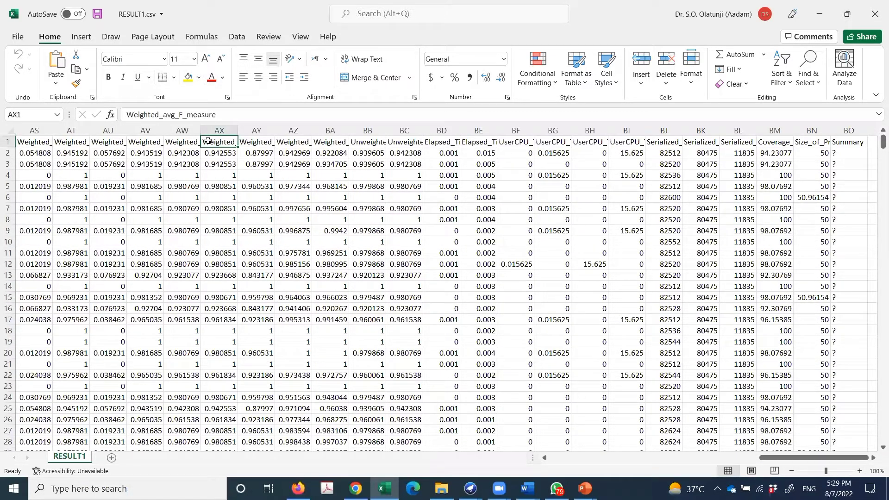
click(167, 142)
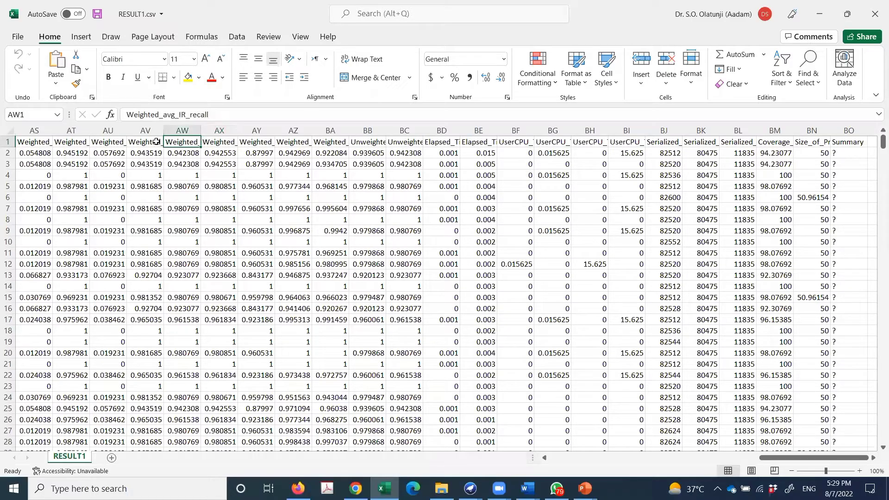
click(130, 144)
click(111, 144)
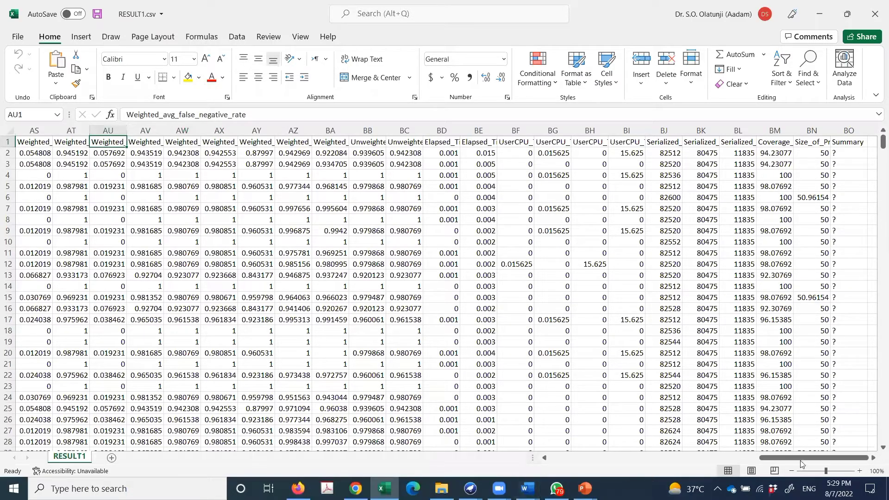
drag(802, 463, 501, 484)
- Switch to the Weka Experiment Environment window holding the percentage-split experiment and show its setup view
click(470, 488)
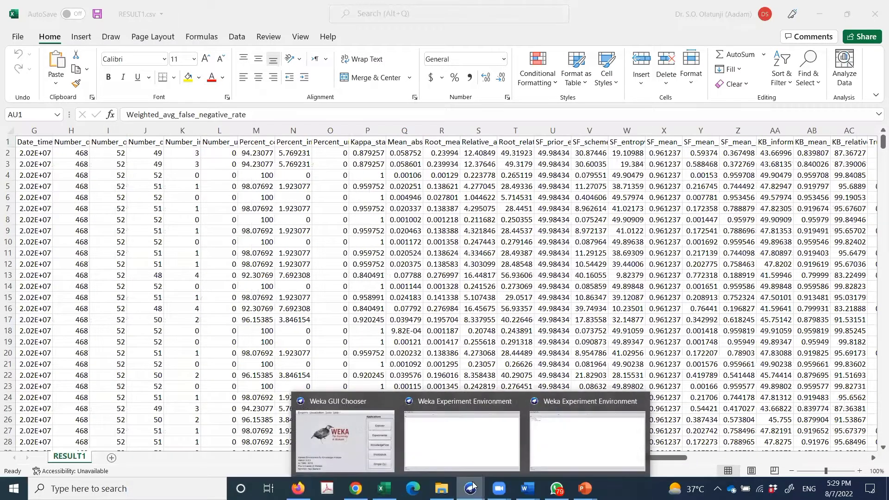
click(337, 451)
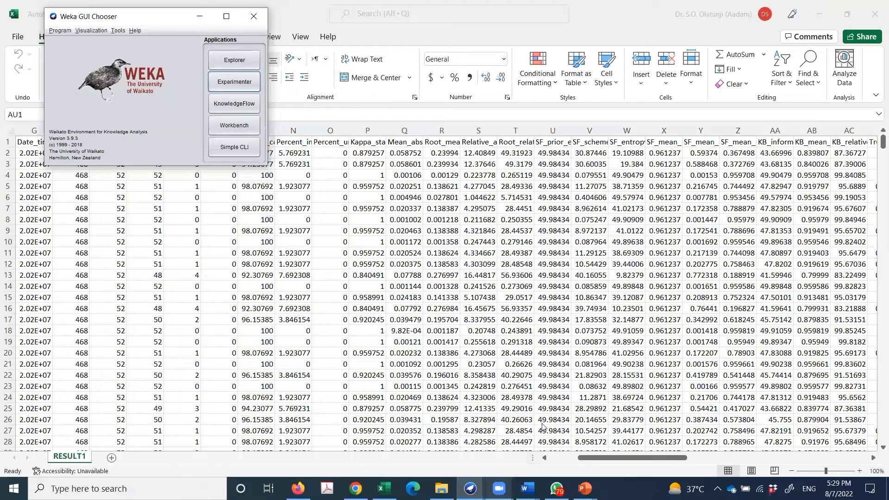
mouse_move(498, 488)
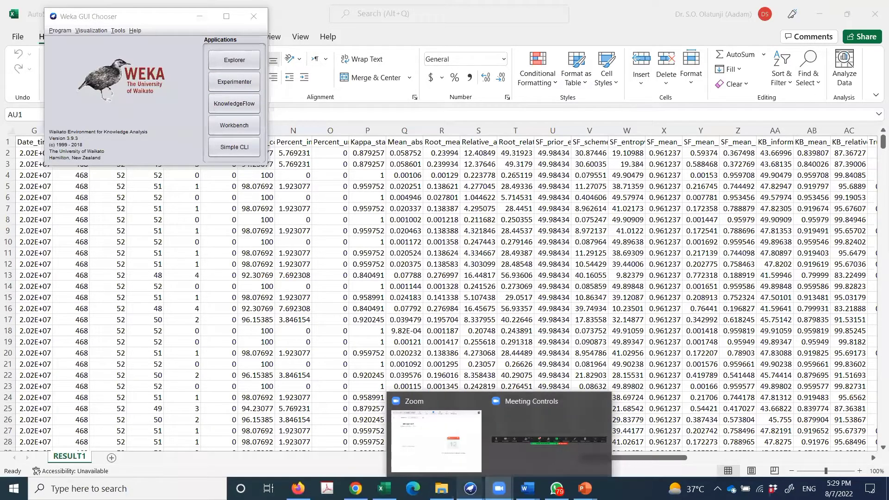
mouse_move(470, 488)
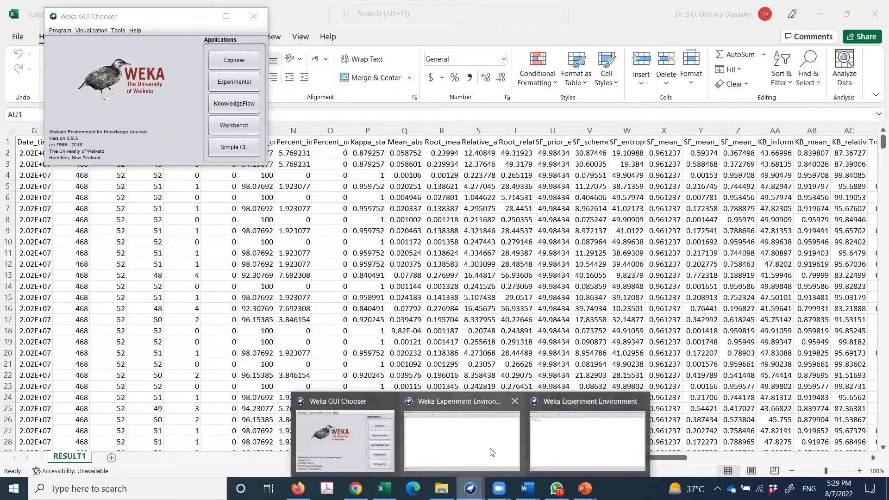
click(491, 452)
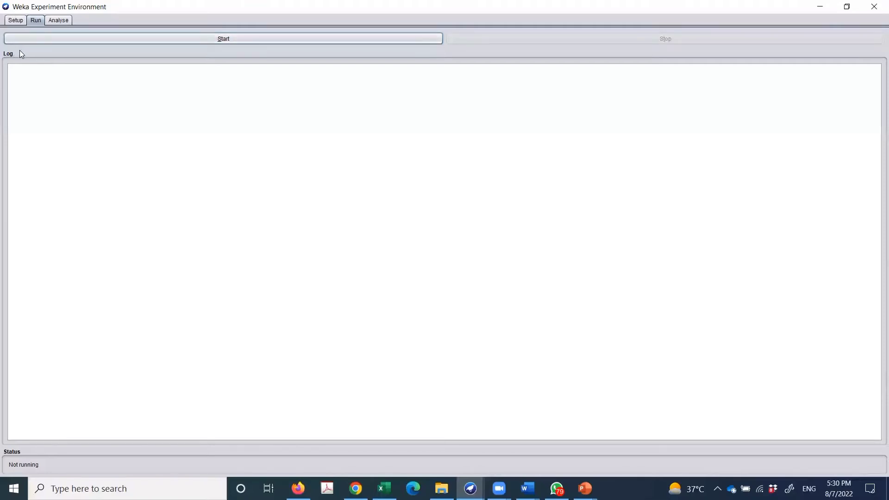
click(15, 21)
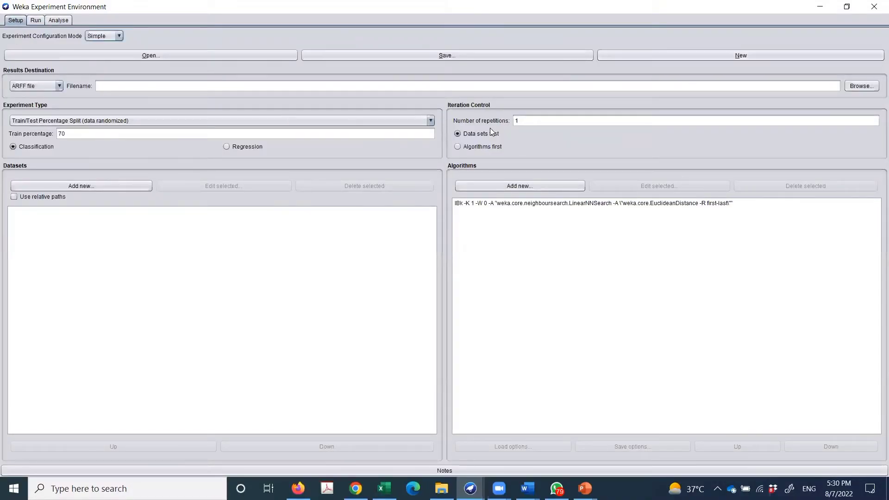
click(489, 205)
click(519, 186)
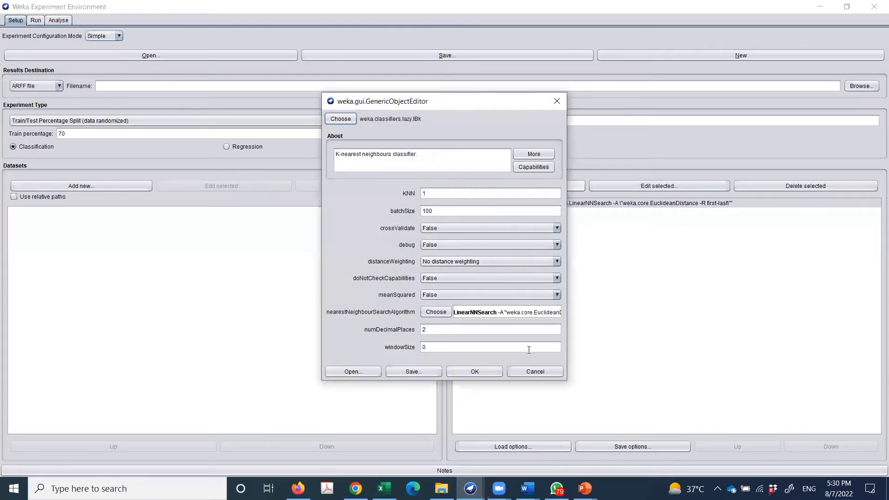
click(538, 372)
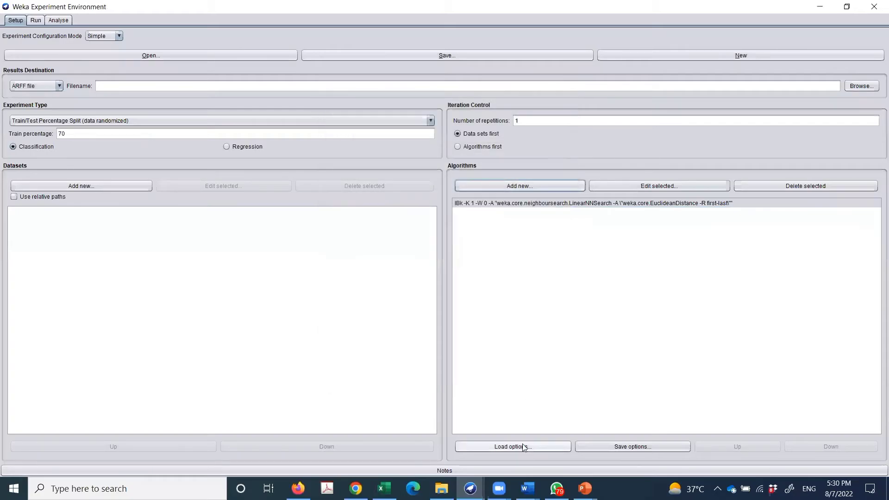
- Try to run the percentage-split experiment with the IBk classifier
click(35, 20)
click(185, 46)
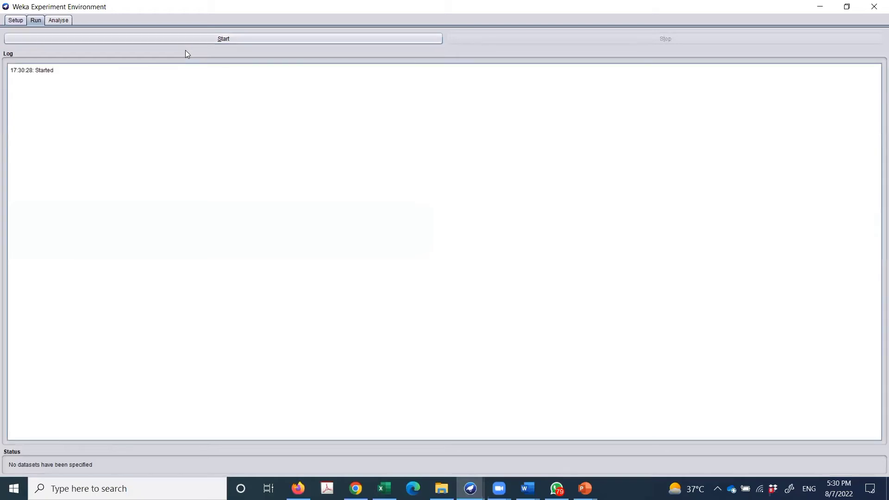